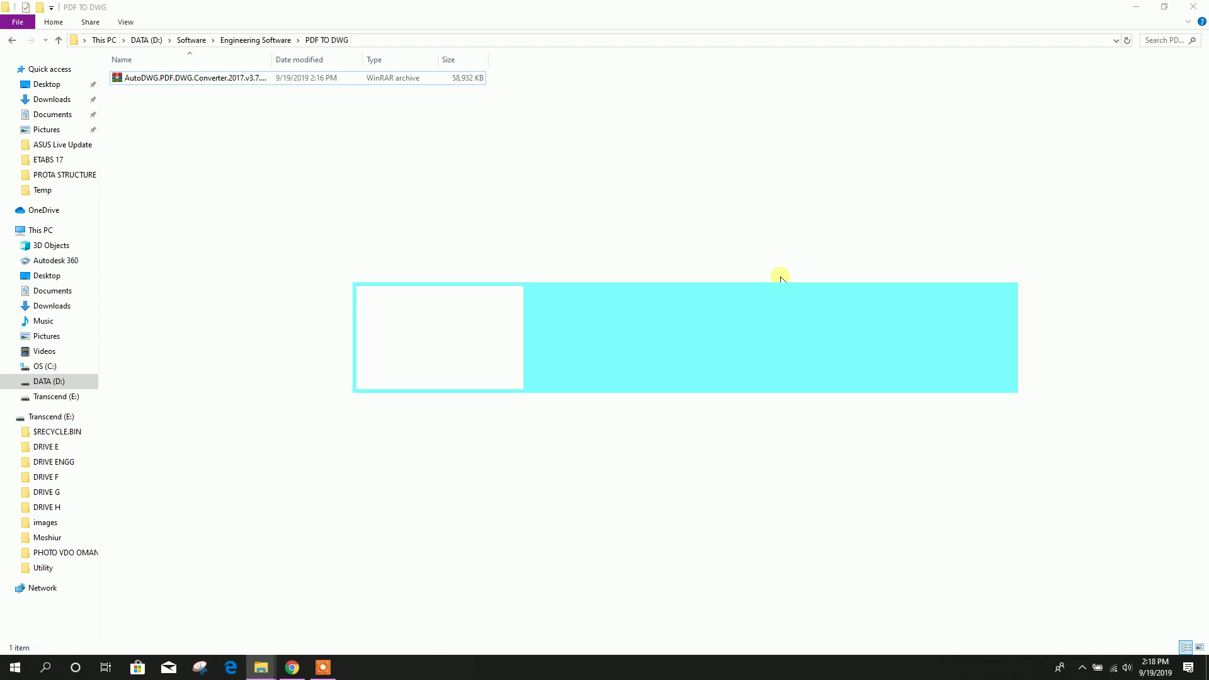
Extract the AutoDWG converter archive into the current folder
{"action": "right_click", "coordinate": [222, 77]}
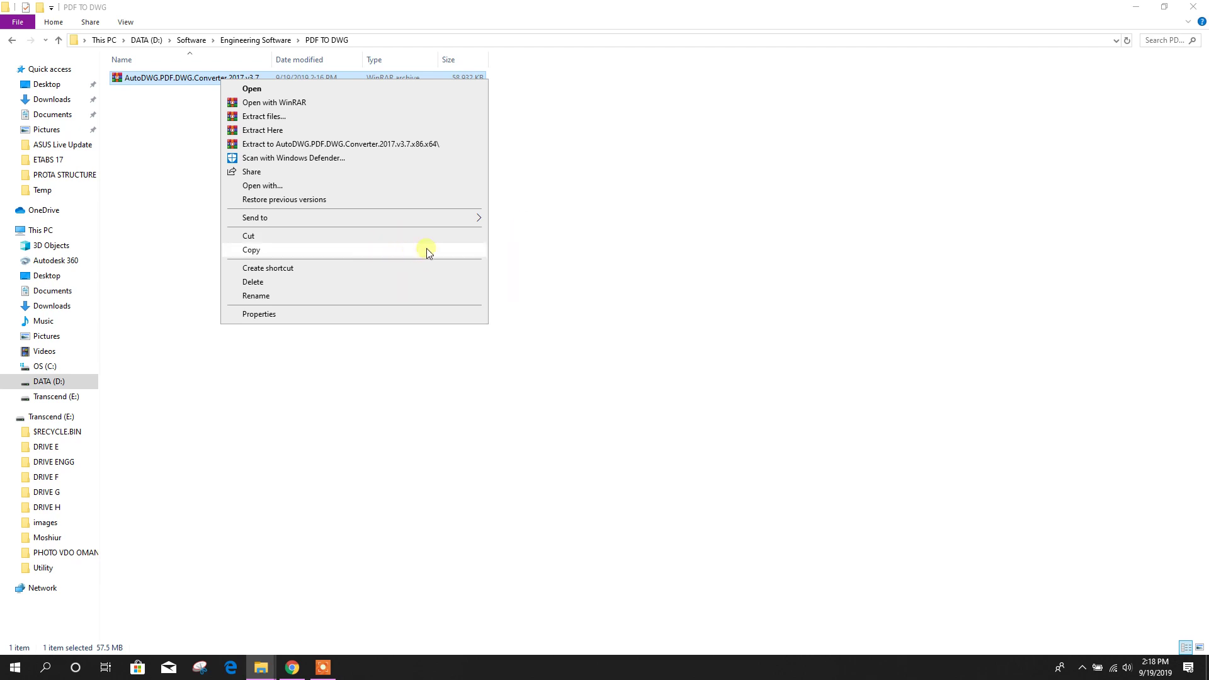
{"action": "left_click", "coordinate": [303, 7]}
{"action": "right_click", "coordinate": [212, 80]}
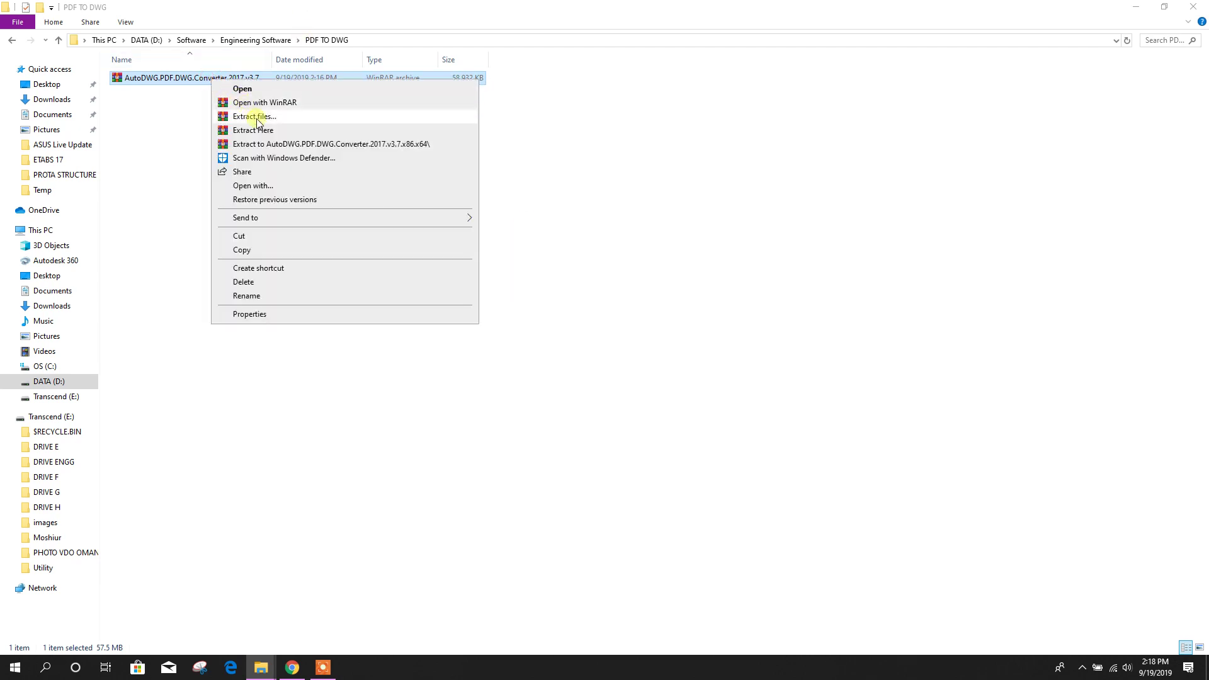
{"action": "left_click", "coordinate": [271, 123]}
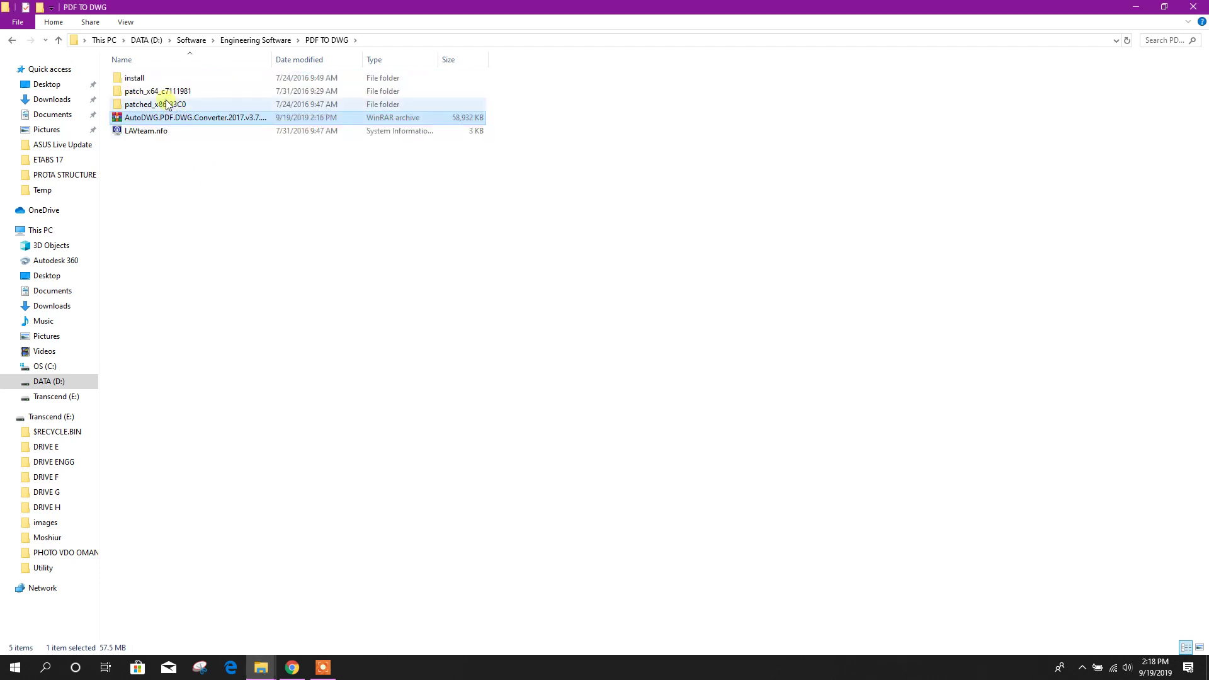
Install PDF to DWG Converter 2017 from PDF2DWGPro2017.exe as administrator, keeping default settings
{"action": "double_click", "coordinate": [162, 80]}
{"action": "left_click", "coordinate": [189, 79]}
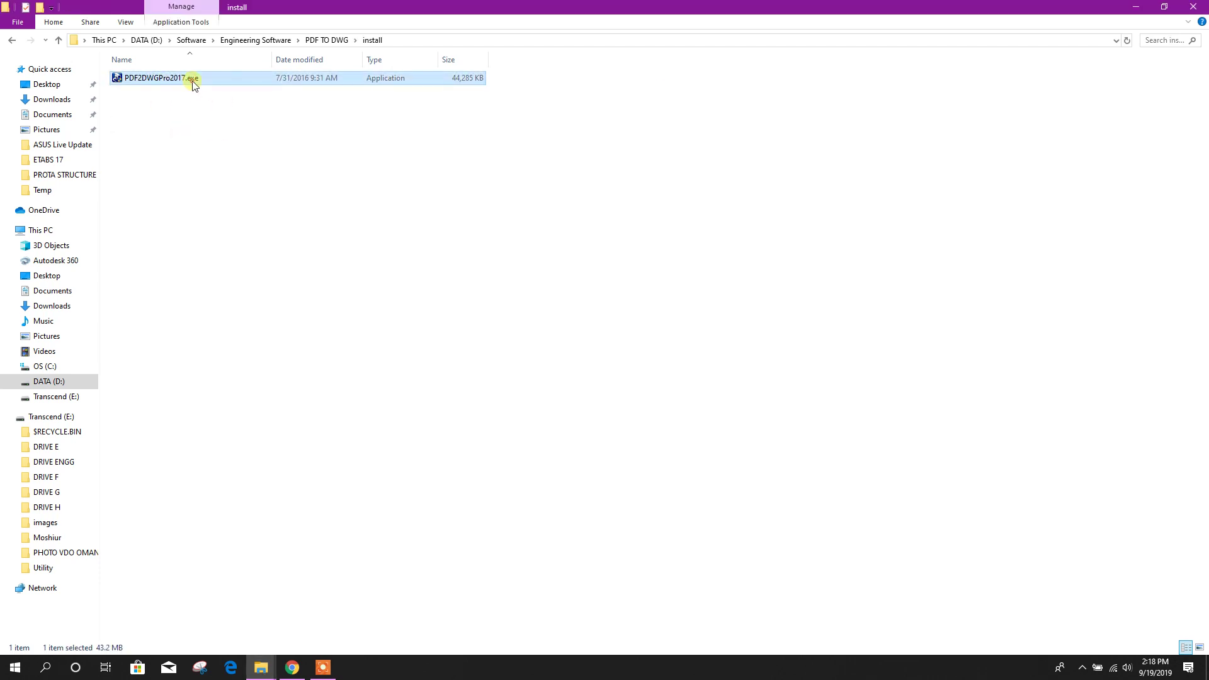
{"action": "right_click", "coordinate": [188, 79]}
{"action": "left_click", "coordinate": [238, 119]}
{"action": "left_click", "coordinate": [567, 397]}
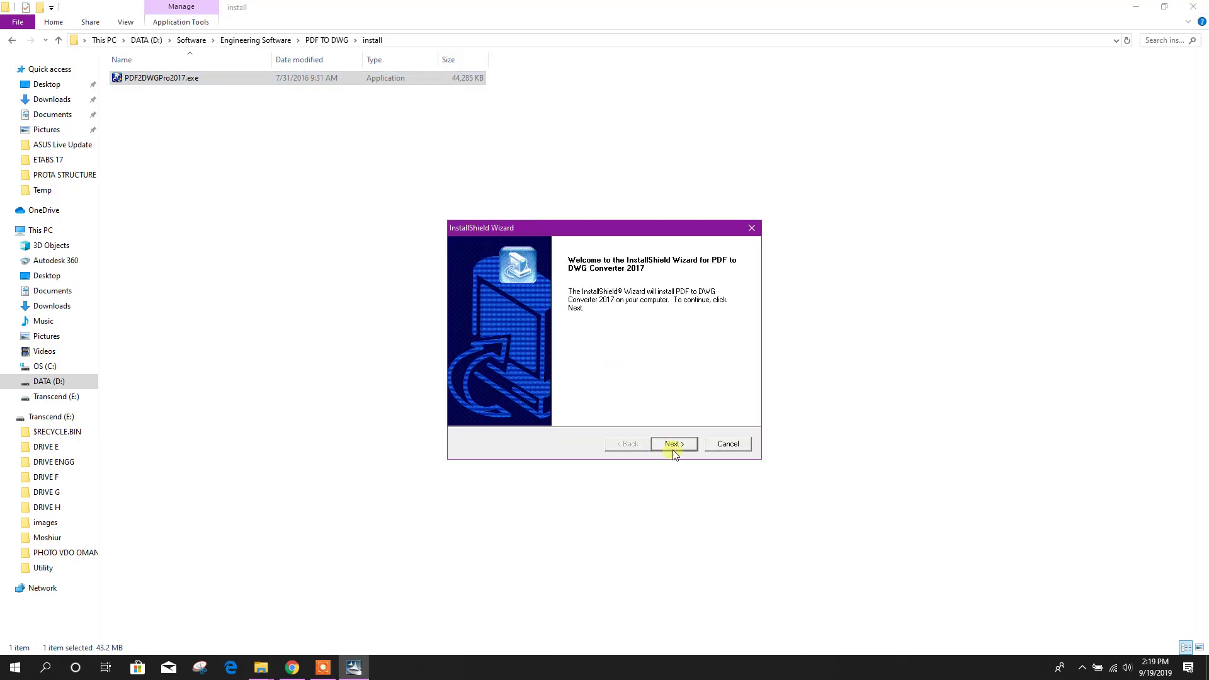
{"action": "left_click", "coordinate": [672, 444]}
{"action": "left_click", "coordinate": [673, 444]}
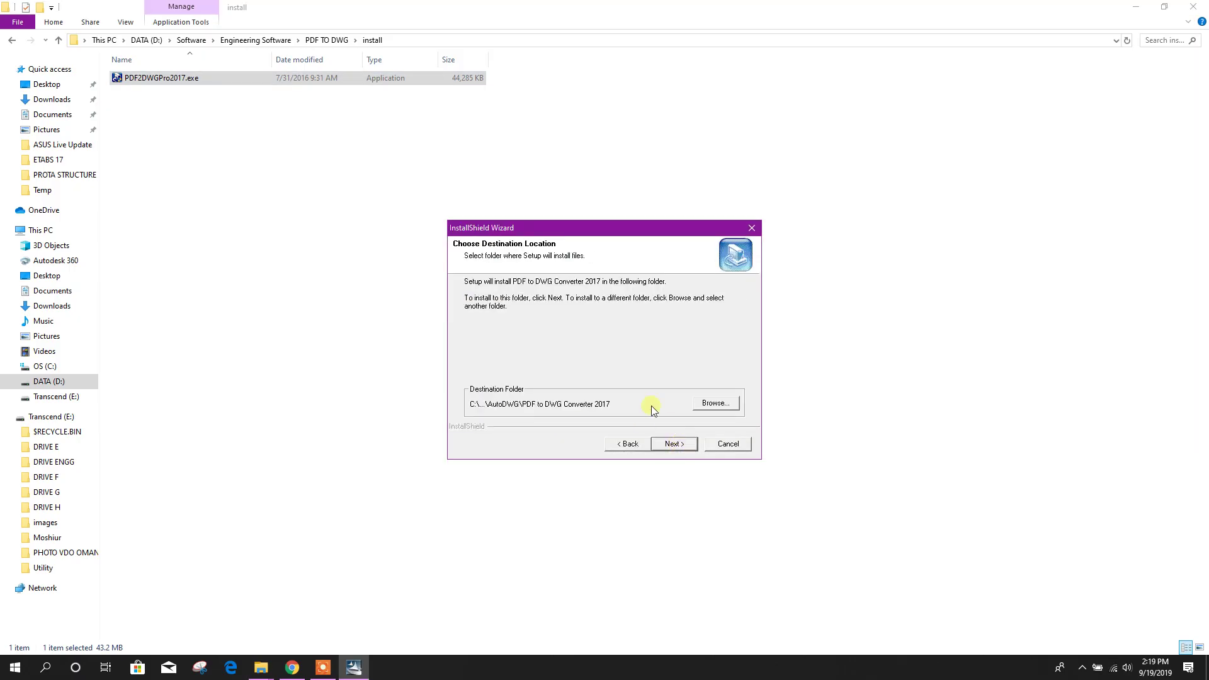
{"action": "left_click", "coordinate": [674, 446]}
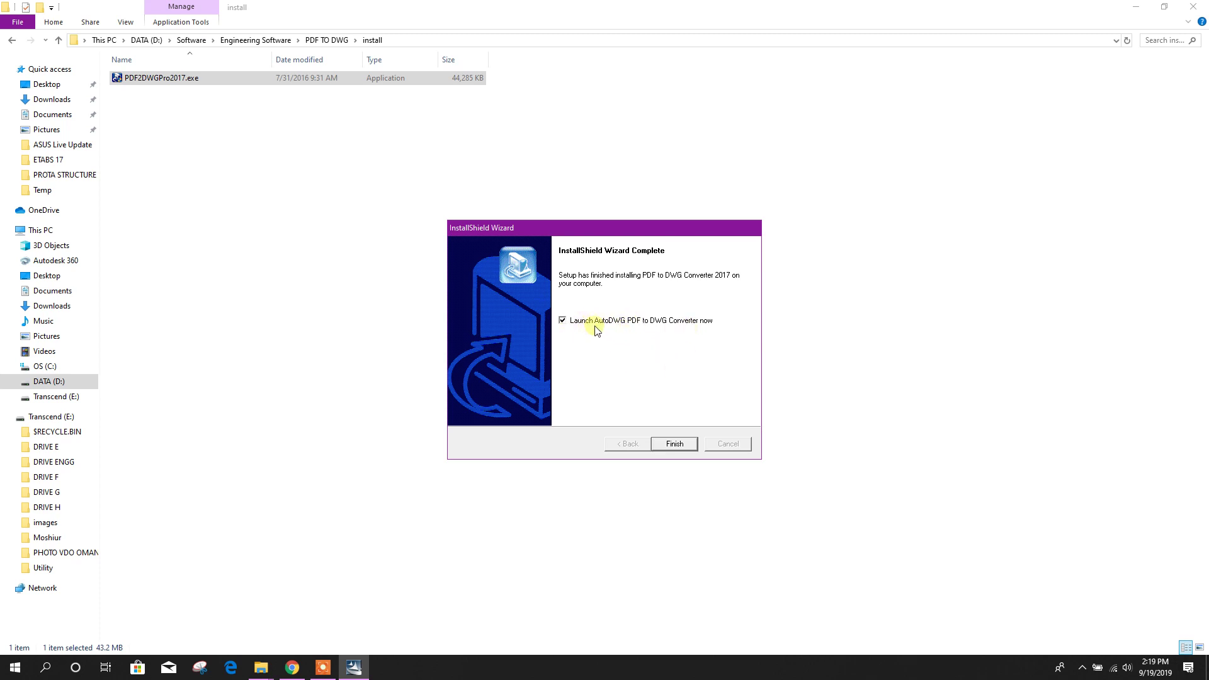
{"action": "left_click", "coordinate": [673, 443]}
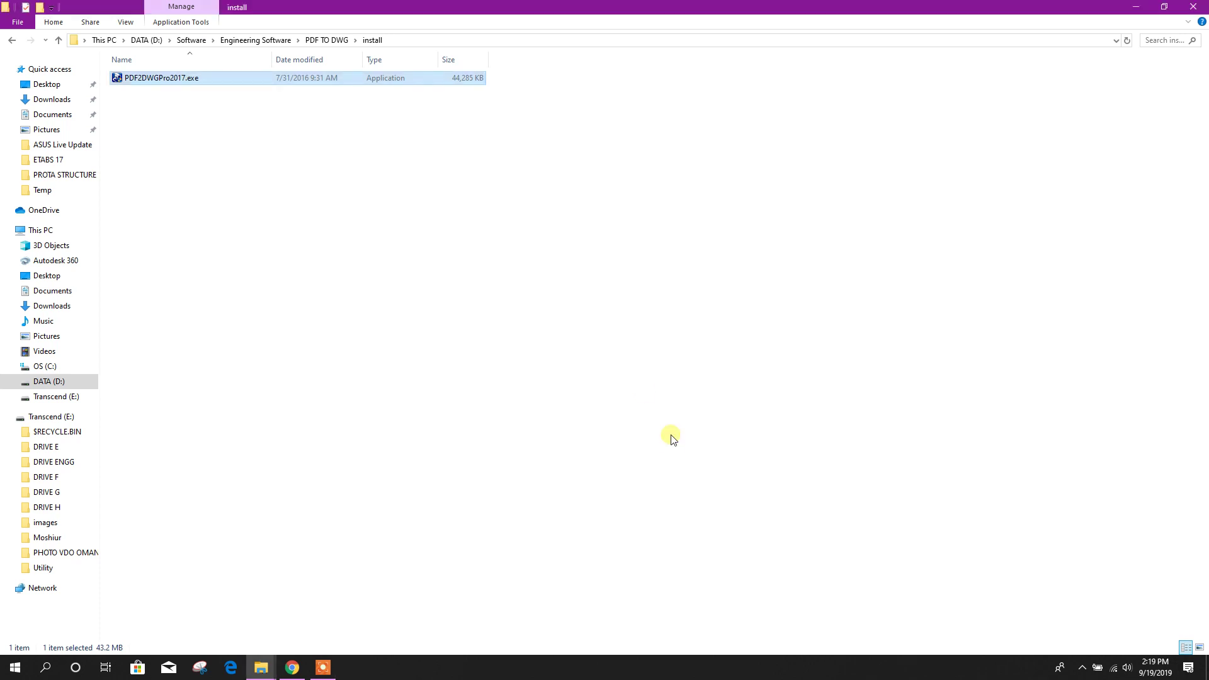
Copy the patch program from the patch_x64_c7111981 folder
{"action": "left_click", "coordinate": [322, 40]}
{"action": "left_click", "coordinate": [174, 91]}
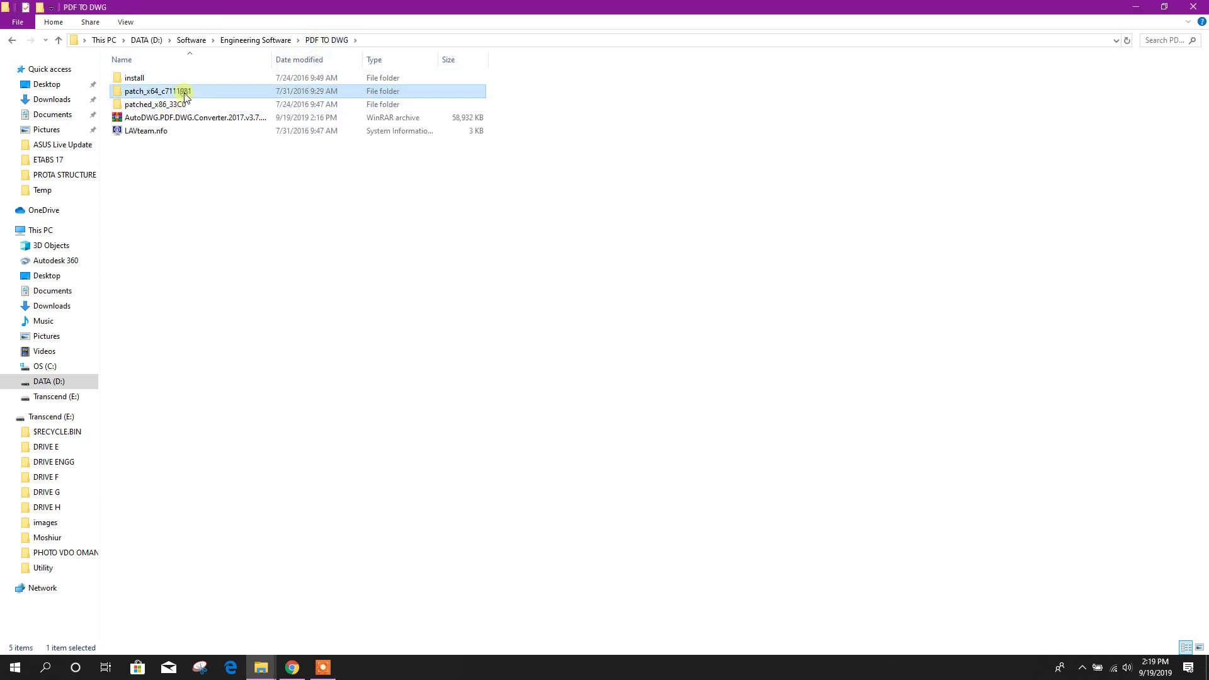
{"action": "double_click", "coordinate": [214, 93]}
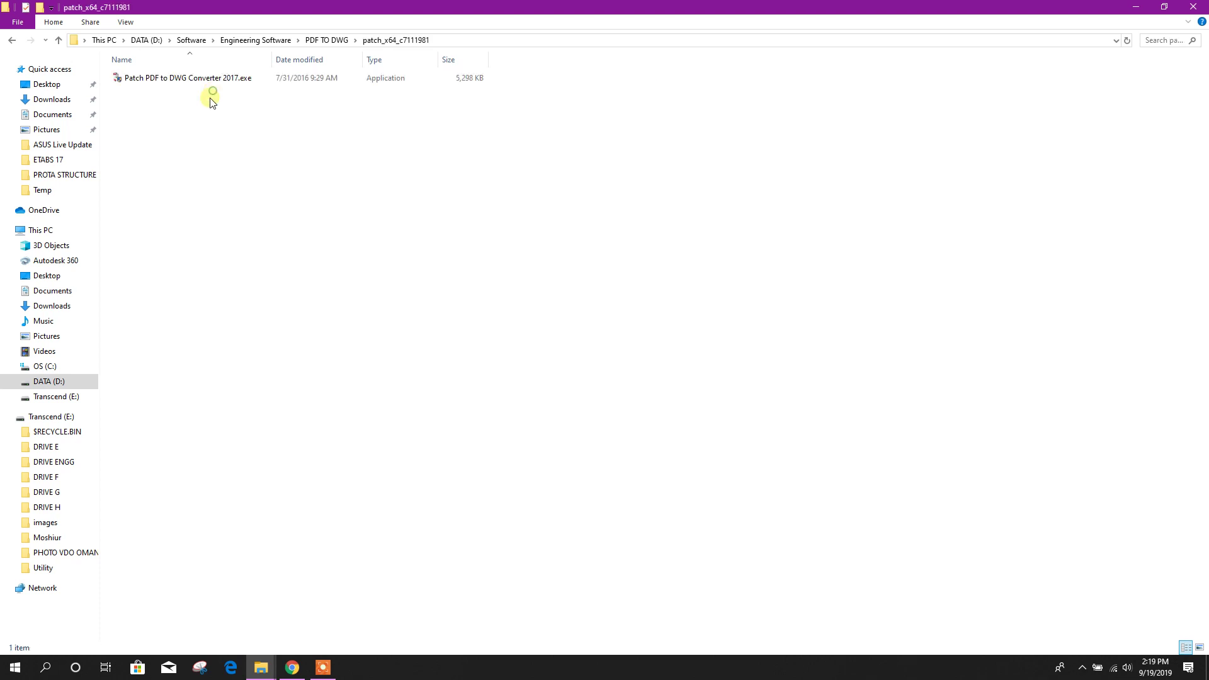
{"action": "right_click", "coordinate": [178, 80]}
{"action": "left_click", "coordinate": [209, 309]}
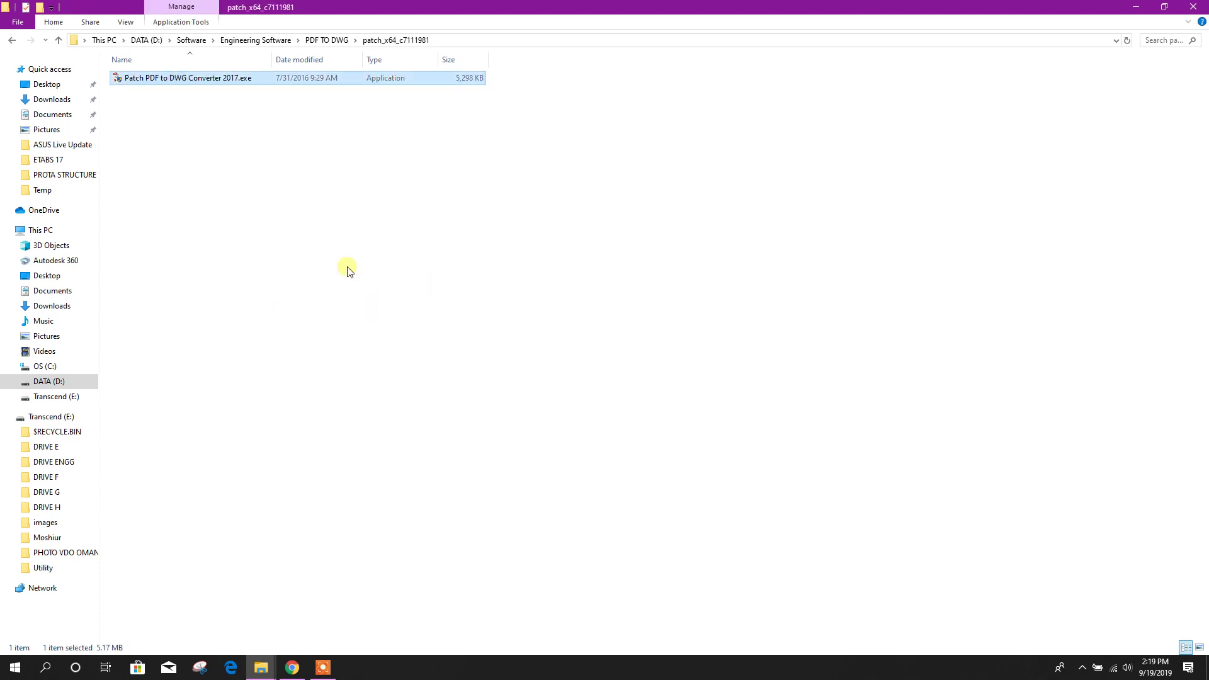
{"action": "left_click", "coordinate": [333, 40]}
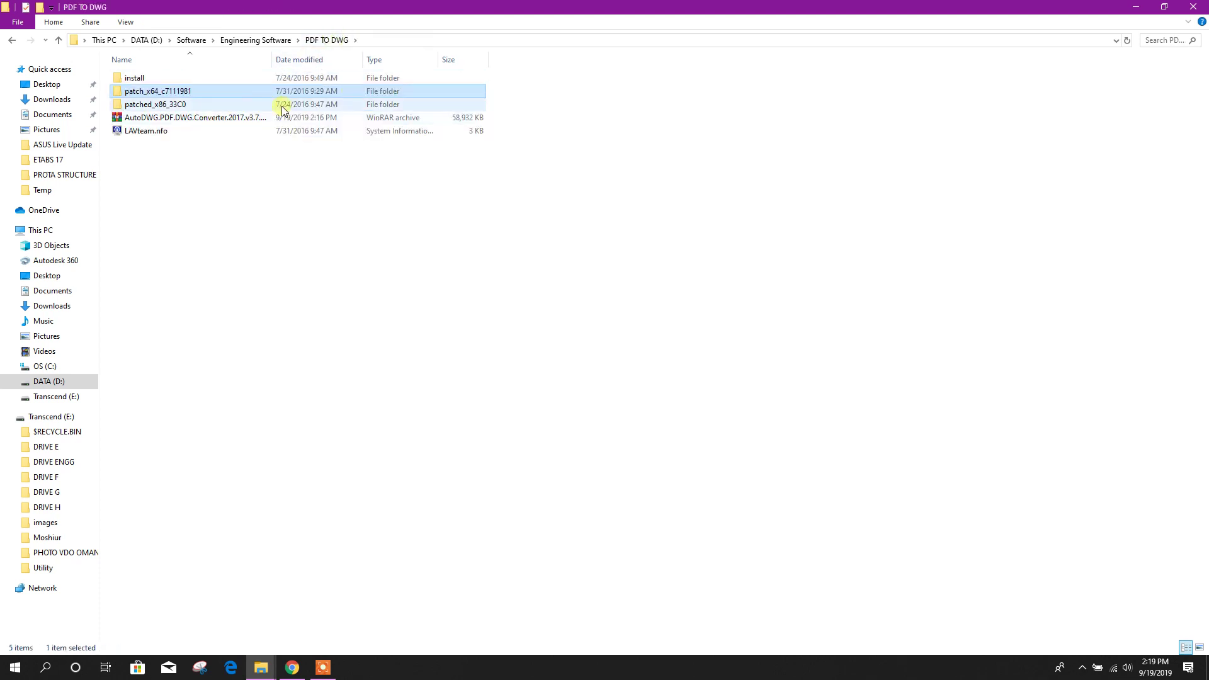
{"action": "double_click", "coordinate": [168, 107]}
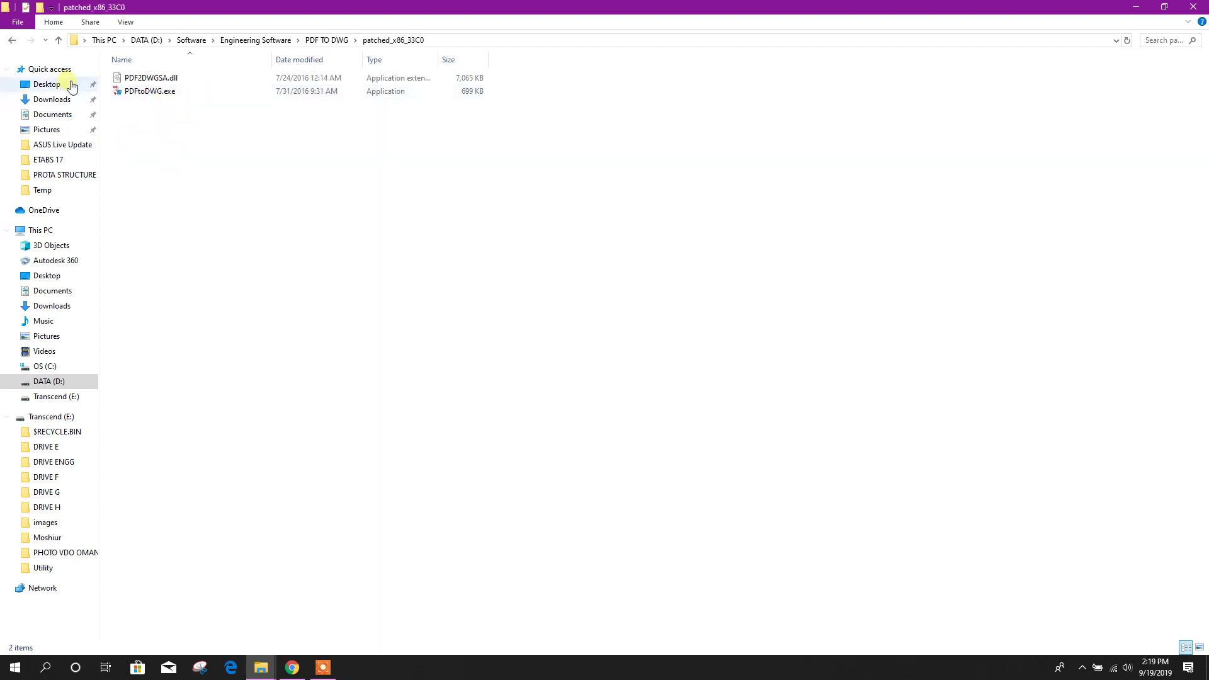
{"action": "left_click", "coordinate": [12, 40]}
{"action": "double_click", "coordinate": [150, 94]}
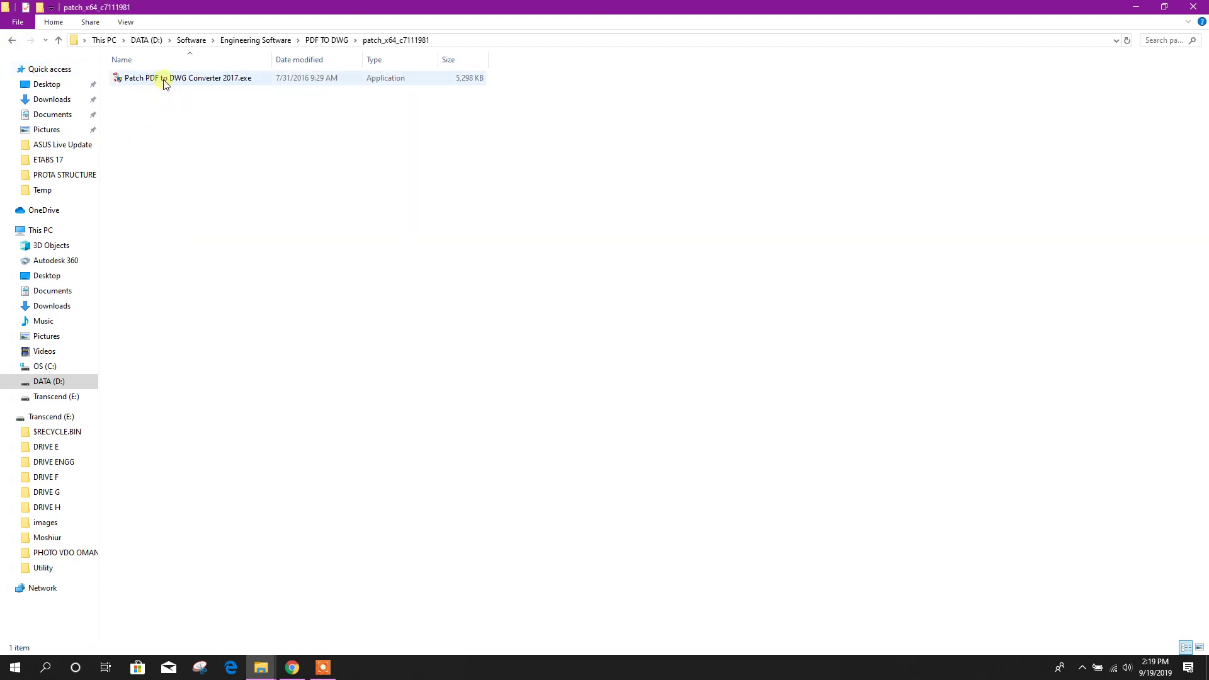
{"action": "right_click", "coordinate": [163, 78]}
{"action": "left_click", "coordinate": [194, 305]}
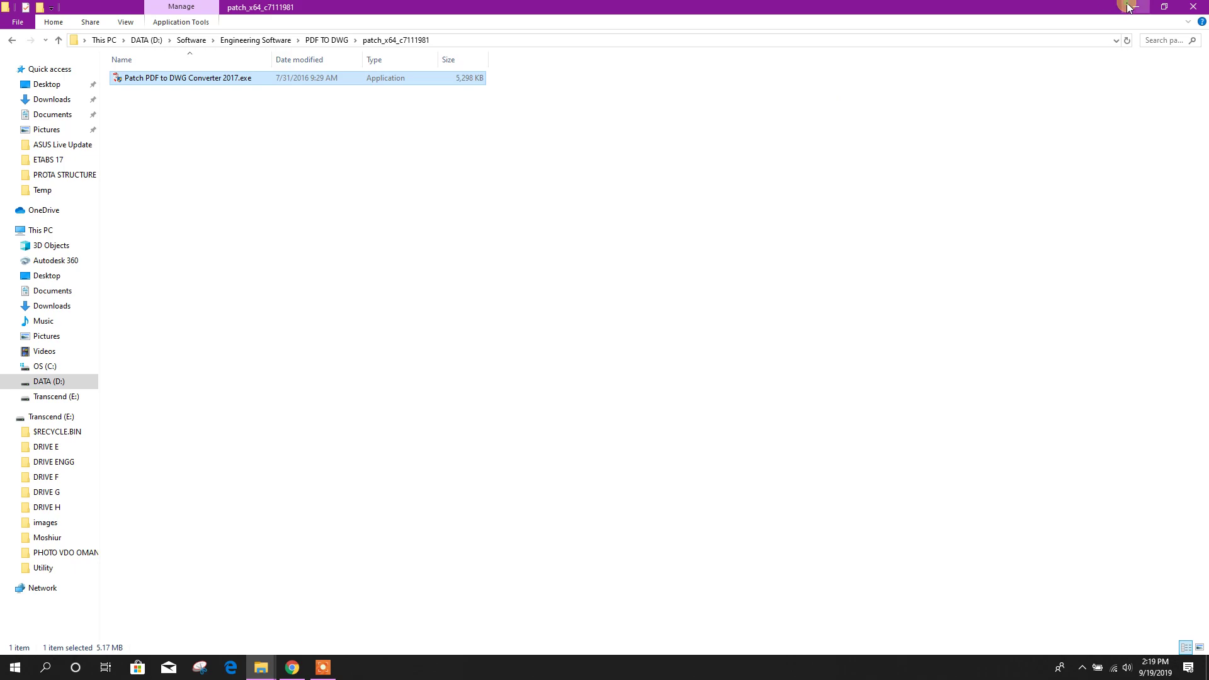
Paste the patch into the converter's installation folder with administrator permission and apply it
{"action": "left_click", "coordinate": [1134, 7]}
{"action": "left_click", "coordinate": [1134, 7]}
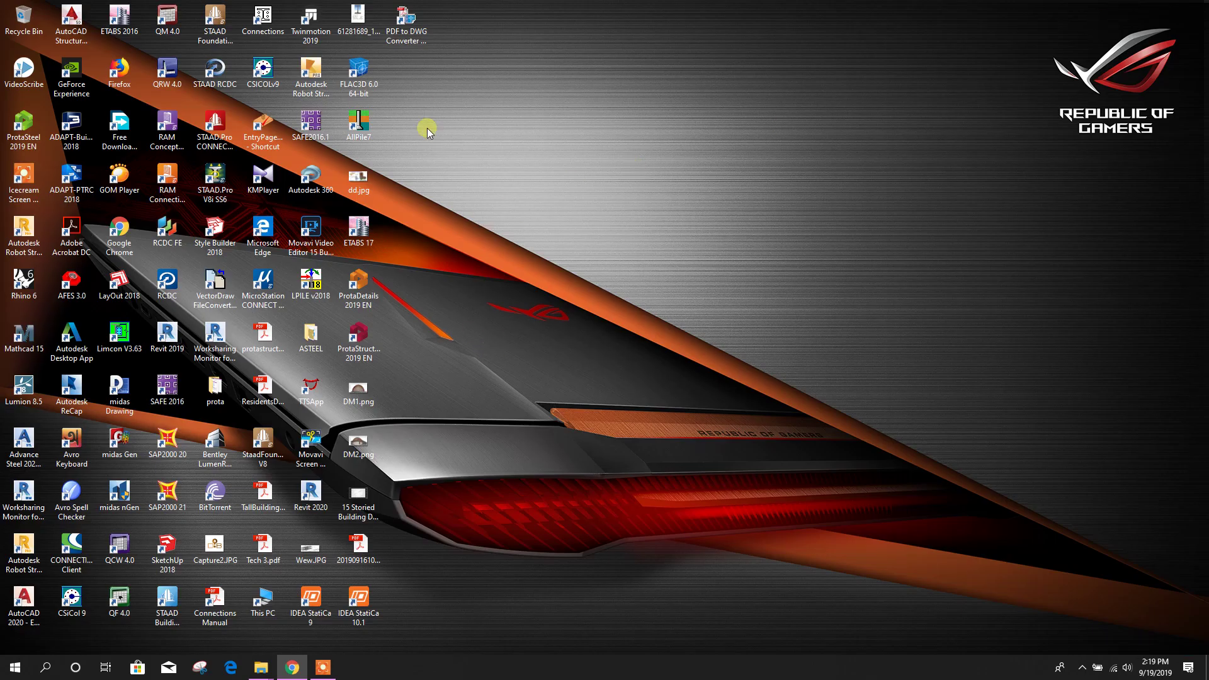
{"action": "right_click", "coordinate": [410, 33]}
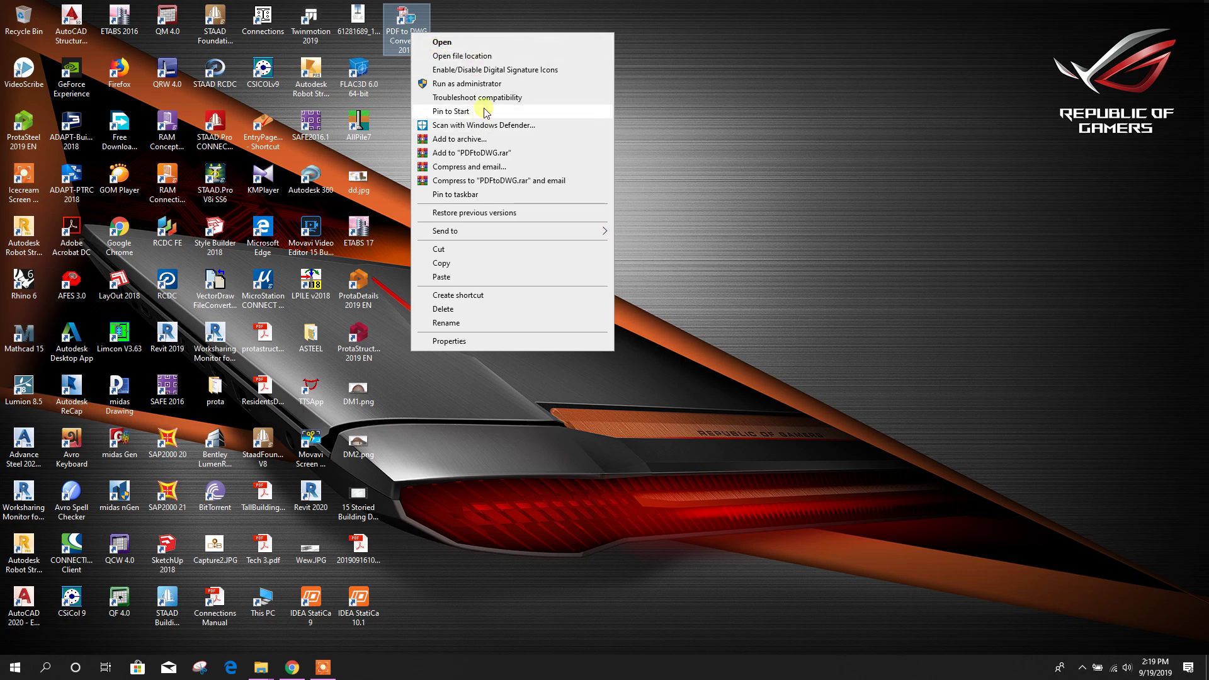
{"action": "left_click", "coordinate": [471, 57]}
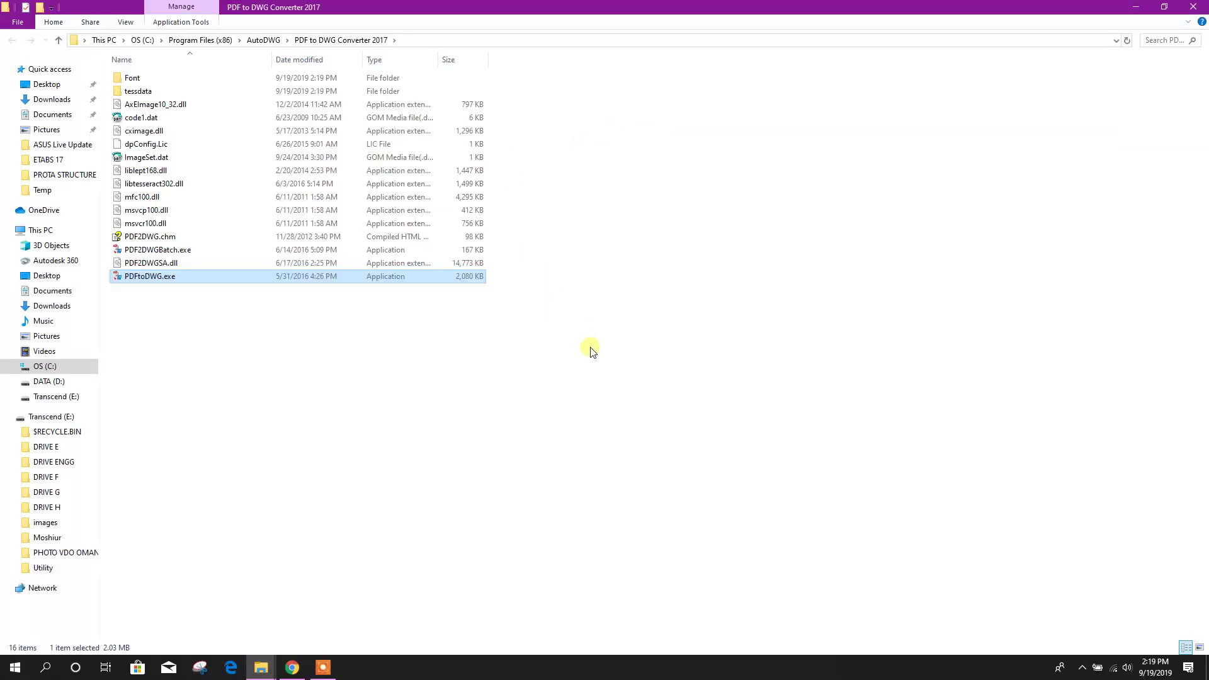
{"action": "right_click", "coordinate": [315, 350]}
{"action": "left_click", "coordinate": [367, 442]}
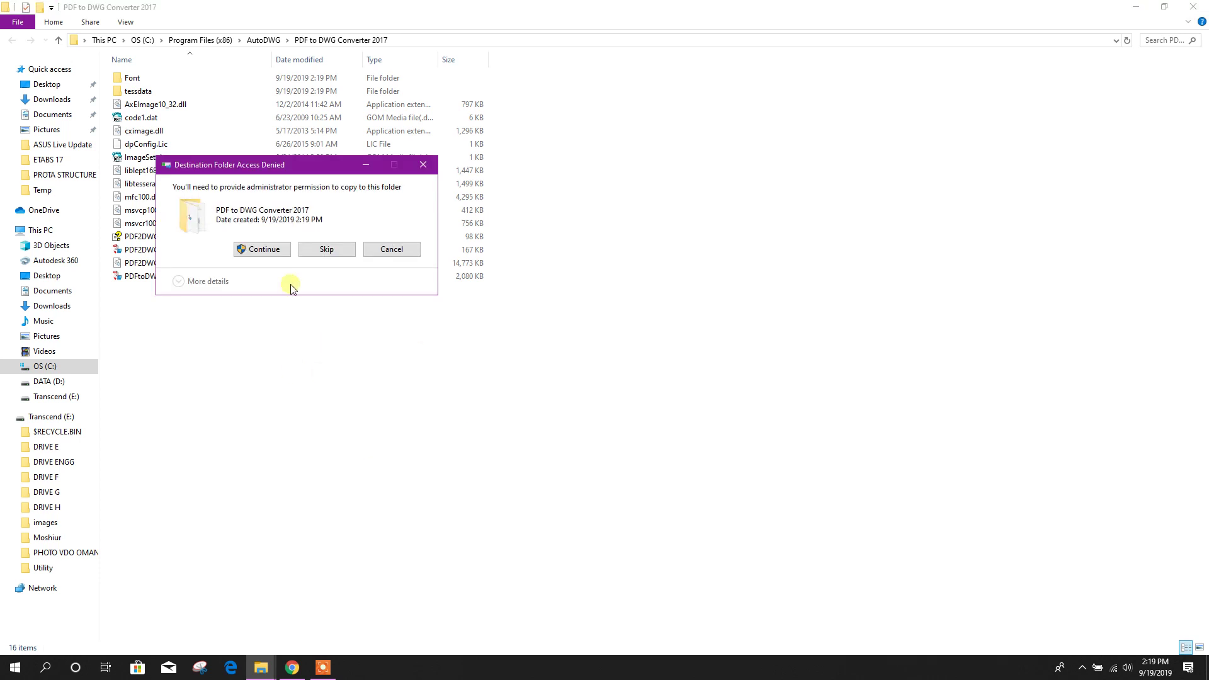
{"action": "left_click", "coordinate": [271, 248]}
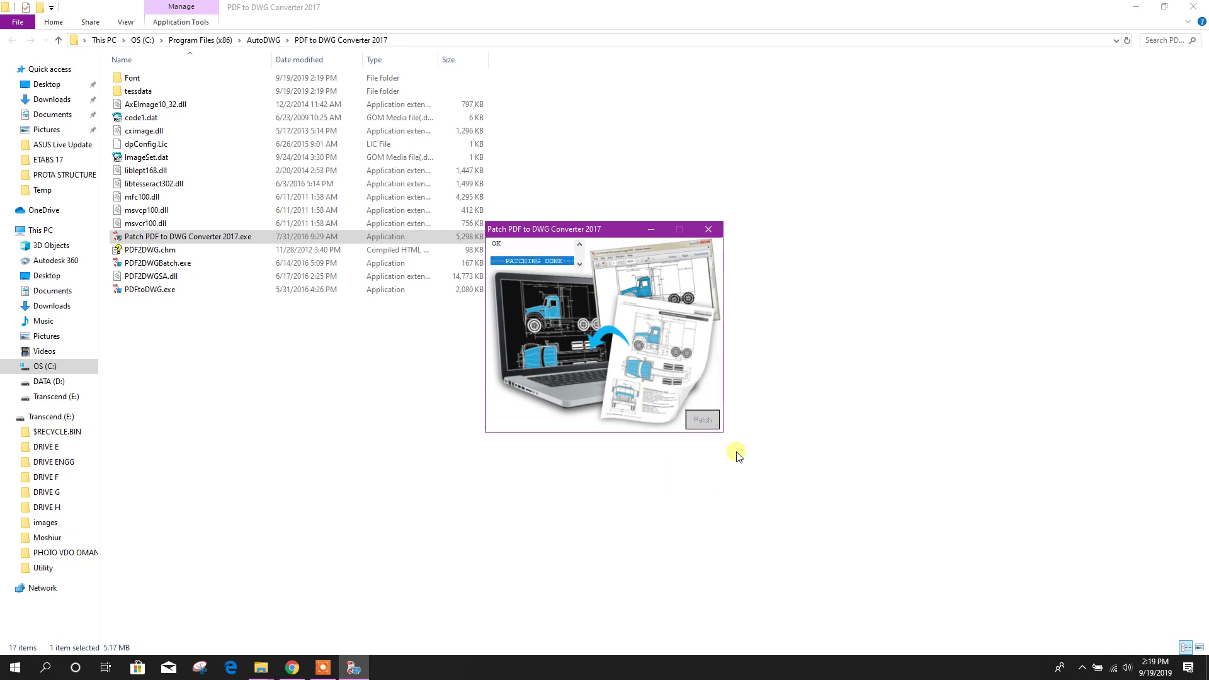
{"action": "left_click", "coordinate": [708, 229]}
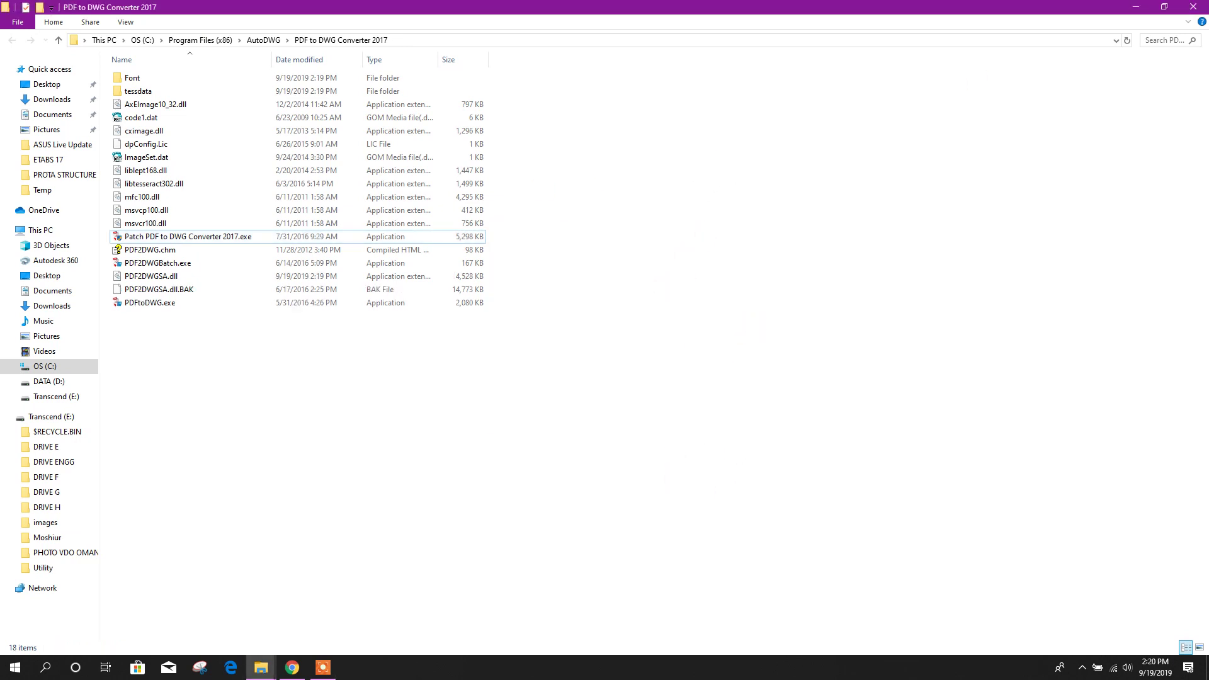
Launch AutoDWG PDF to DWG Converter 2017 from its desktop shortcut
{"action": "left_click", "coordinate": [1193, 6]}
{"action": "right_click", "coordinate": [417, 36]}
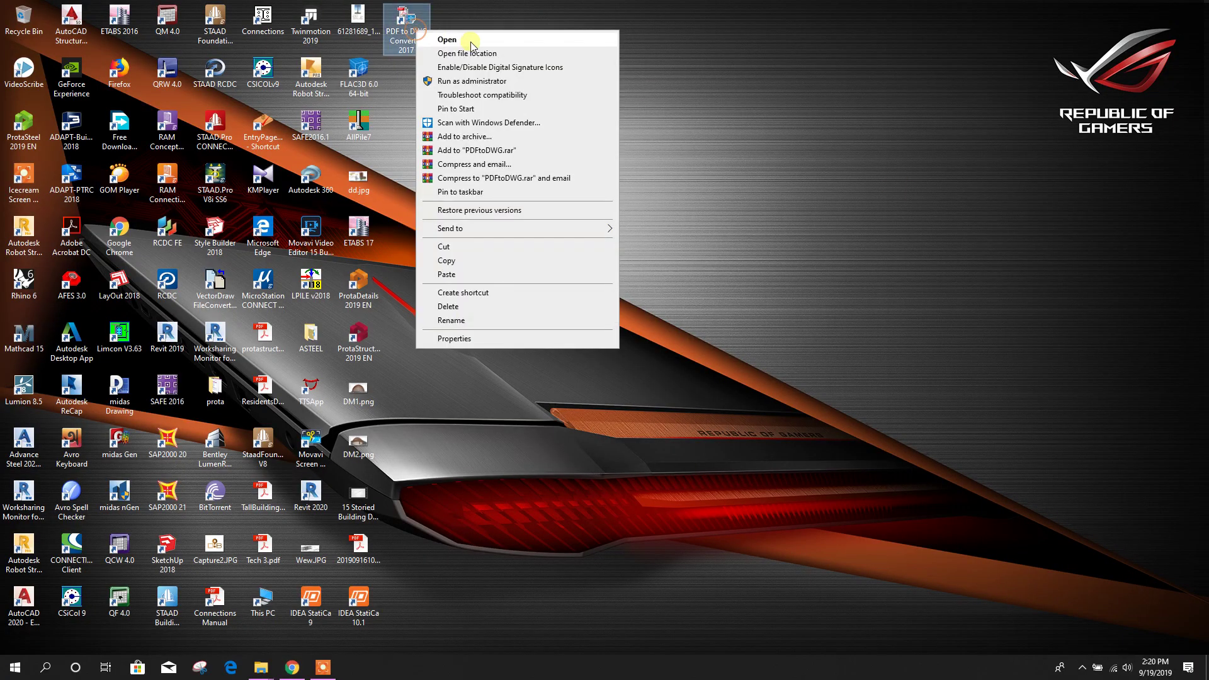
{"action": "left_click", "coordinate": [473, 40]}
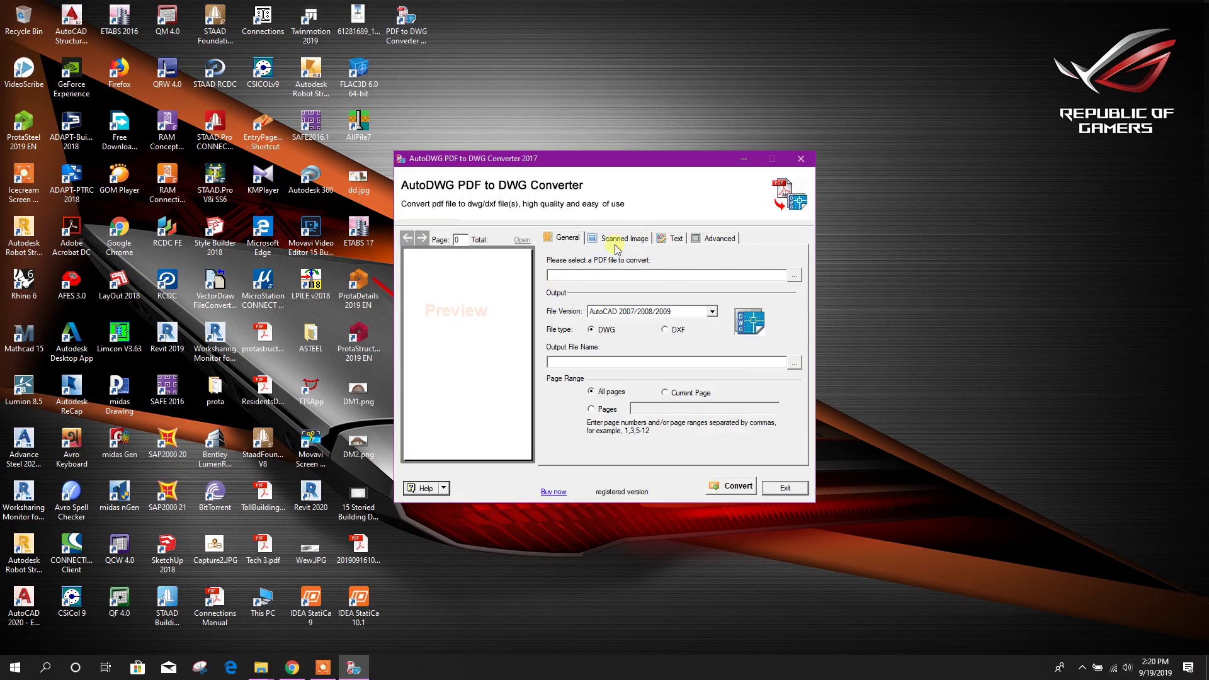
{"action": "left_click_drag", "start_coordinate": [597, 160], "coordinate": [634, 110]}
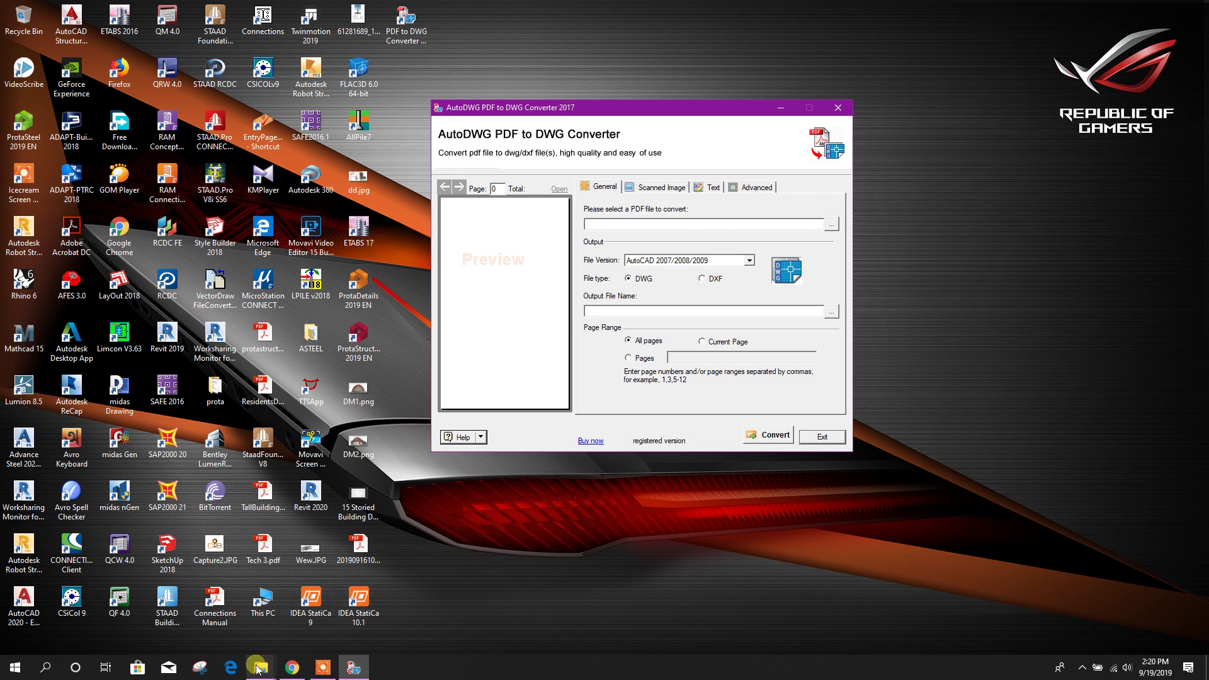
{"action": "mouse_move", "coordinate": [257, 669]}
{"action": "left_click", "coordinate": [200, 614]}
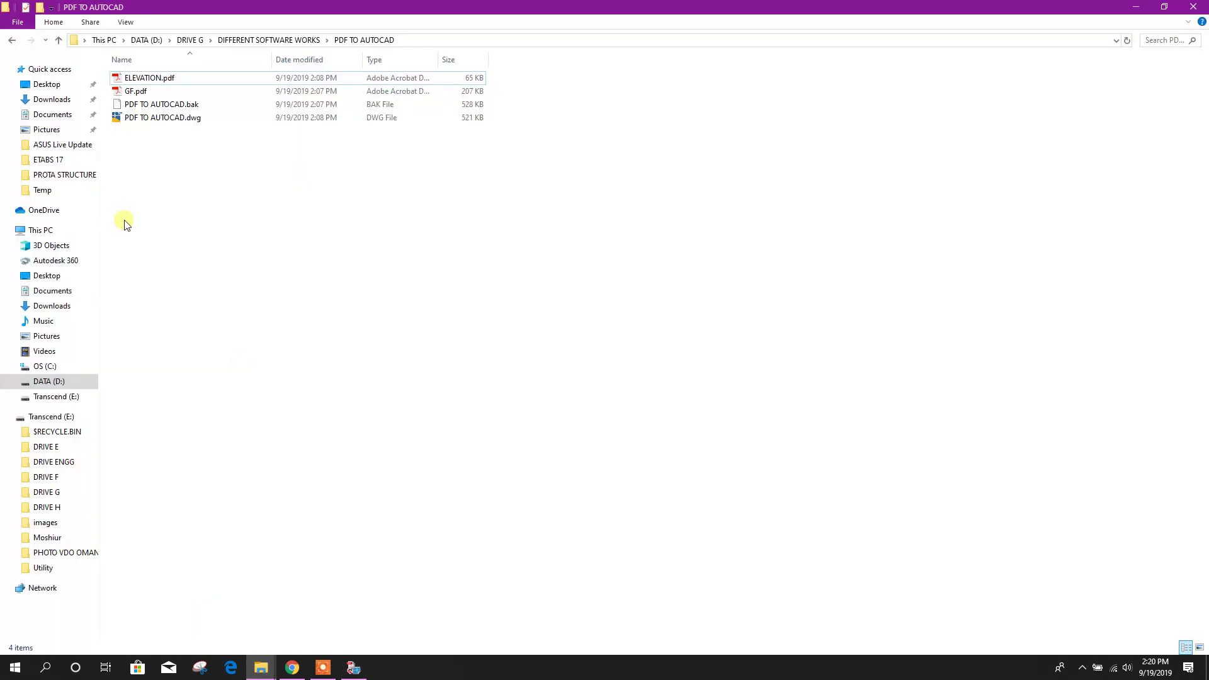
{"action": "left_click", "coordinate": [167, 78]}
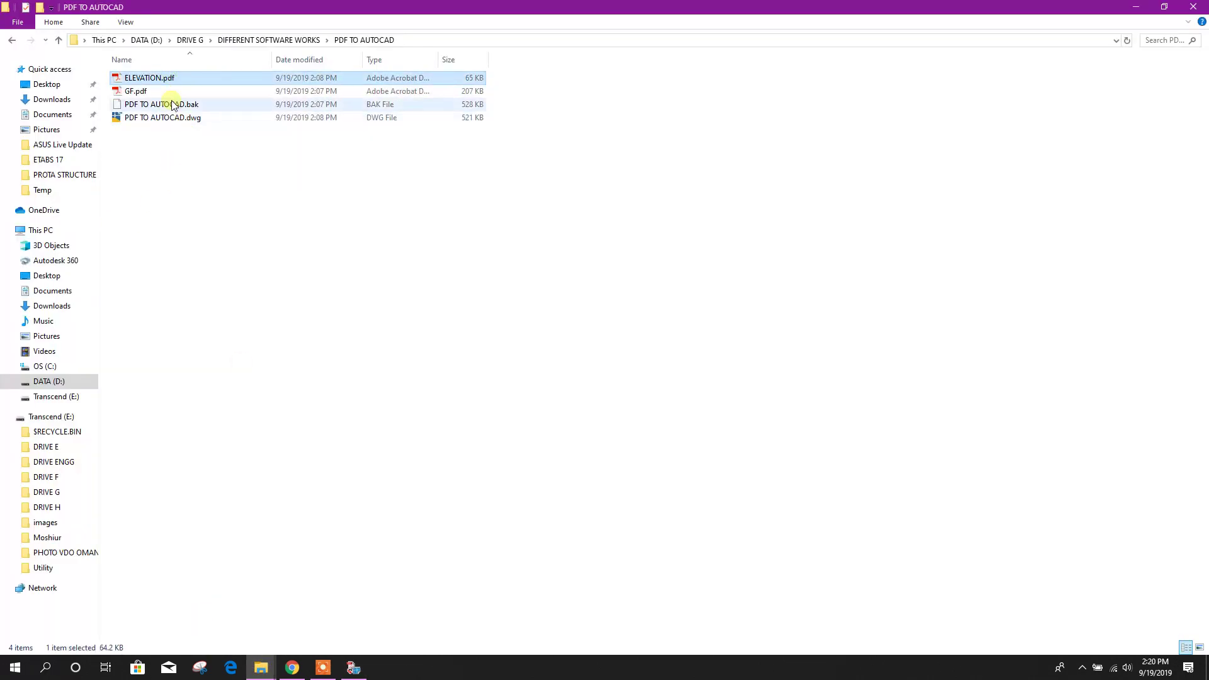
{"action": "left_click", "coordinate": [174, 78]}
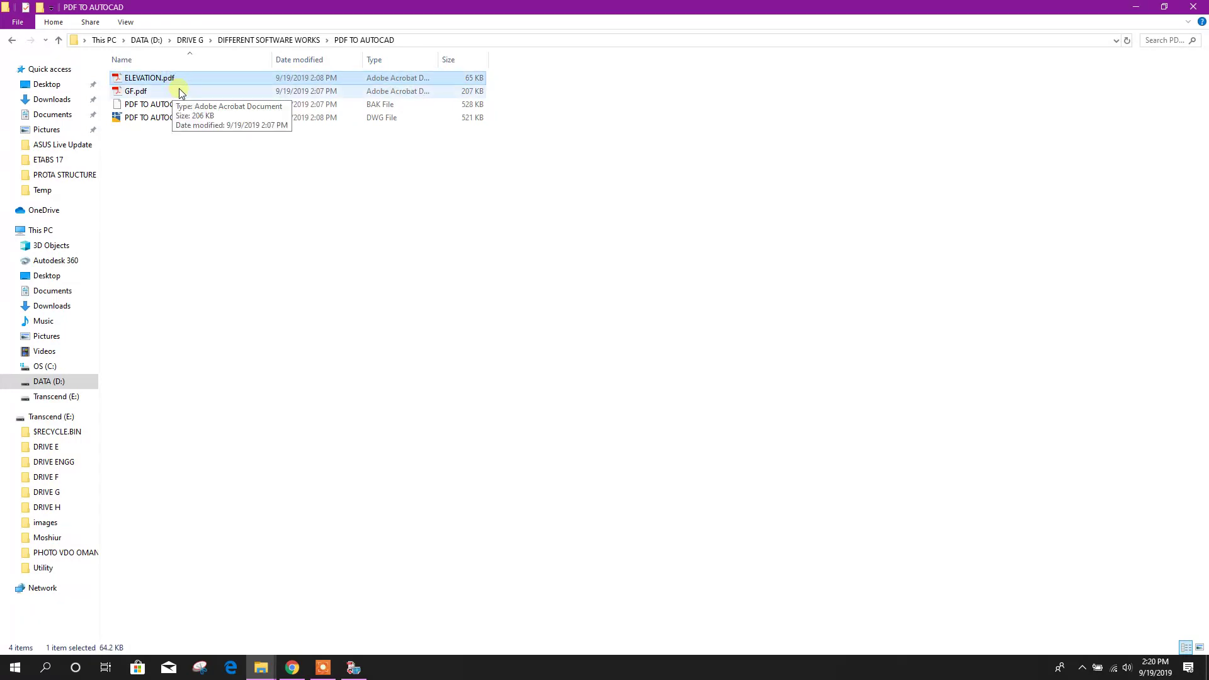
{"action": "left_click", "coordinate": [180, 92]}
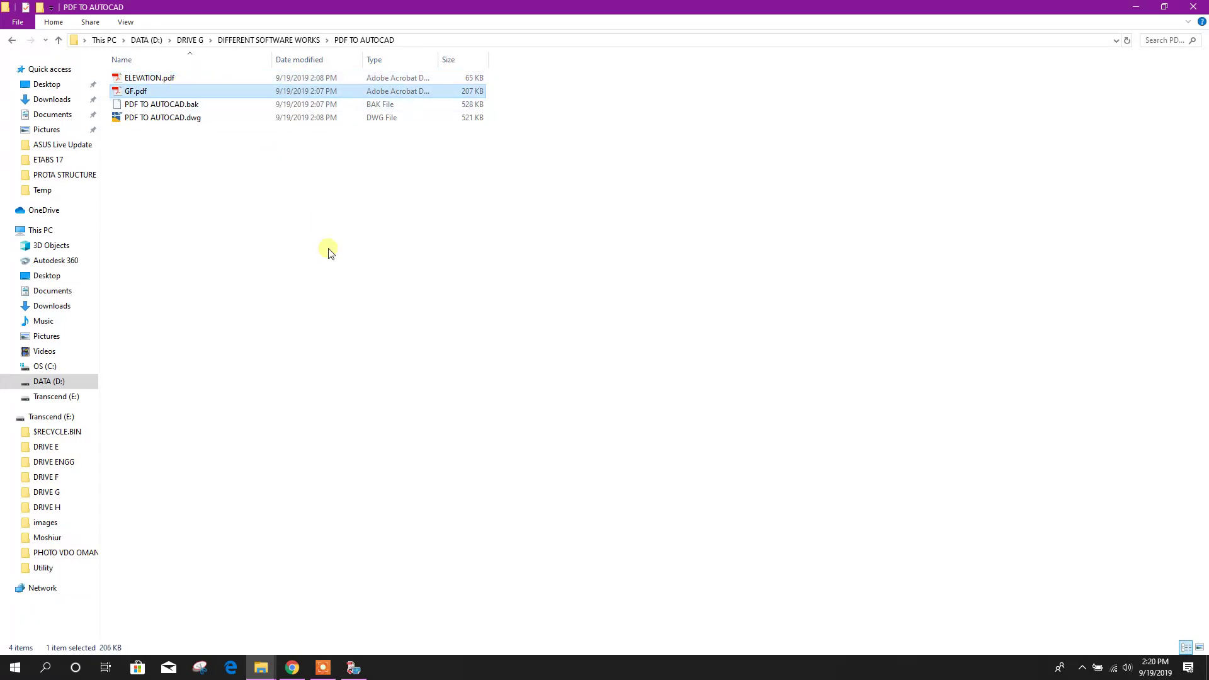
{"action": "left_click", "coordinate": [354, 668]}
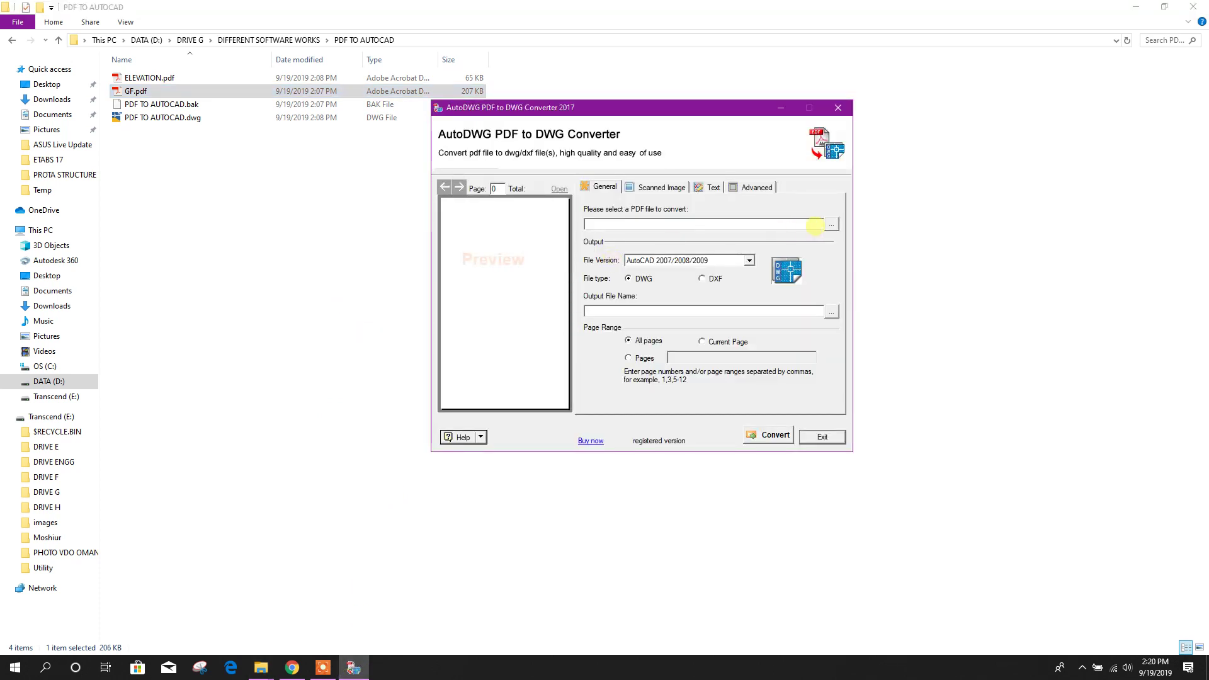
Load GF.pdf from D:\DRIVE G\DIFFERENT SOFTWARE WORKS\PDF TO AUTOCAD as the source, outputting GF.dwg
{"action": "left_click", "coordinate": [831, 224]}
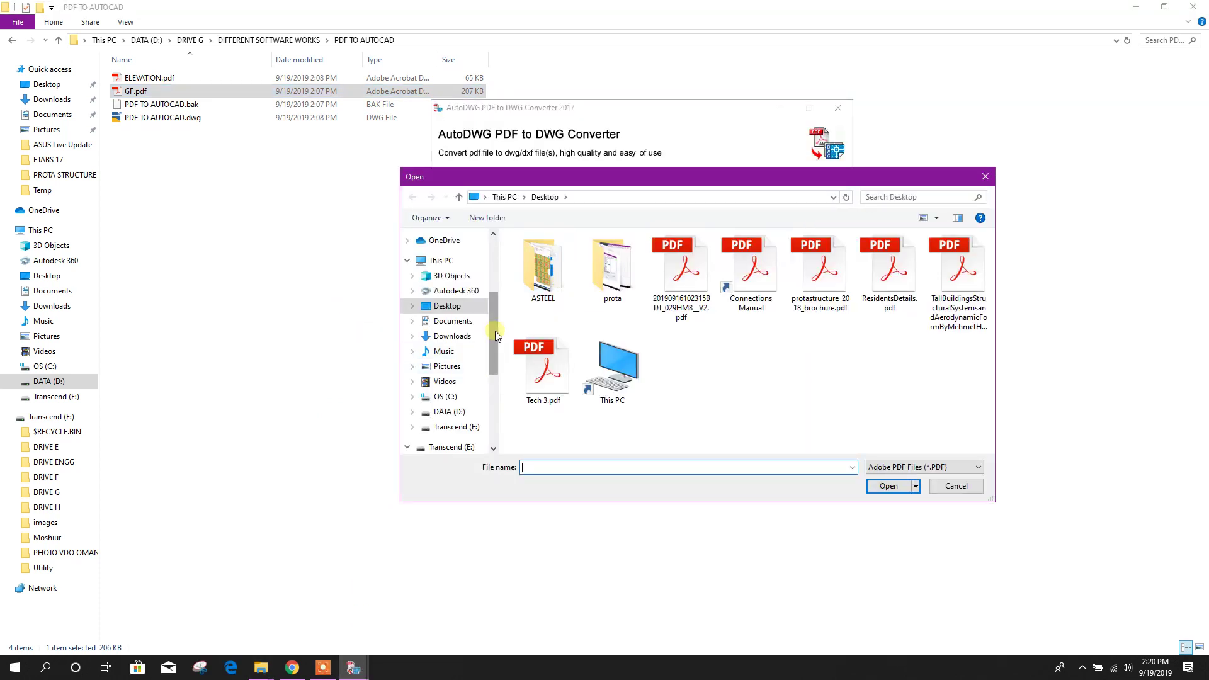
{"action": "scroll", "coordinate": [482, 353], "scroll_direction": "down", "scroll_amount": 2}
{"action": "left_click", "coordinate": [448, 340]}
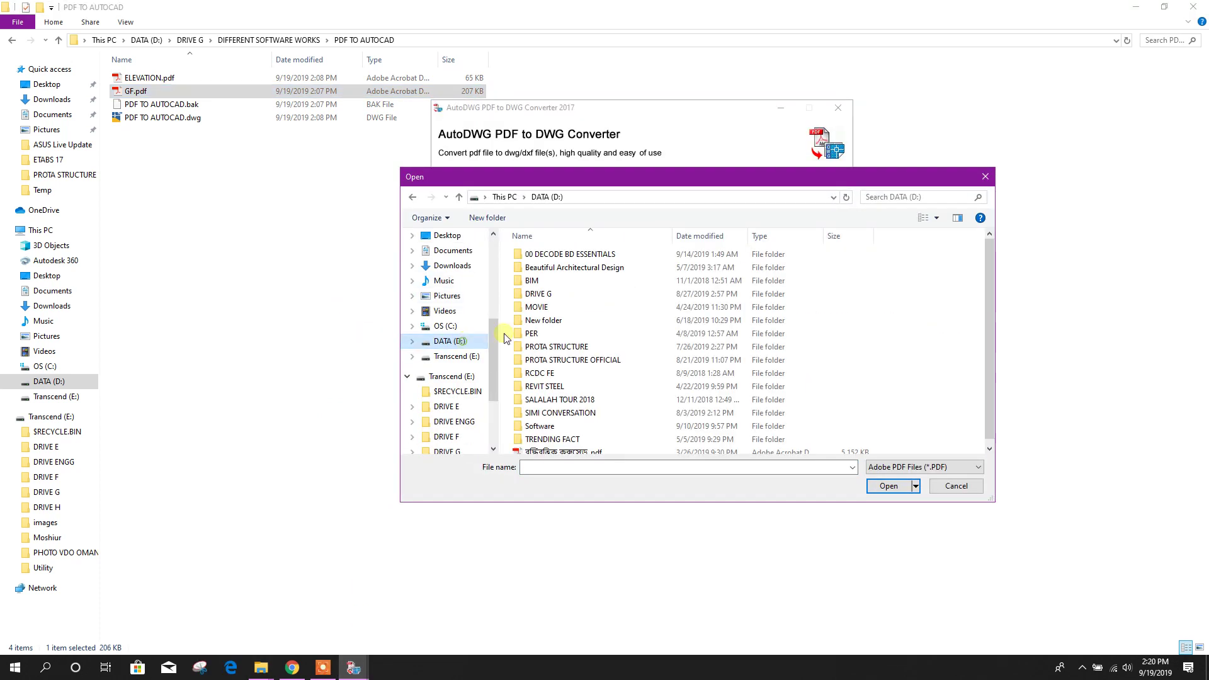
{"action": "double_click", "coordinate": [554, 293]}
{"action": "double_click", "coordinate": [586, 426]}
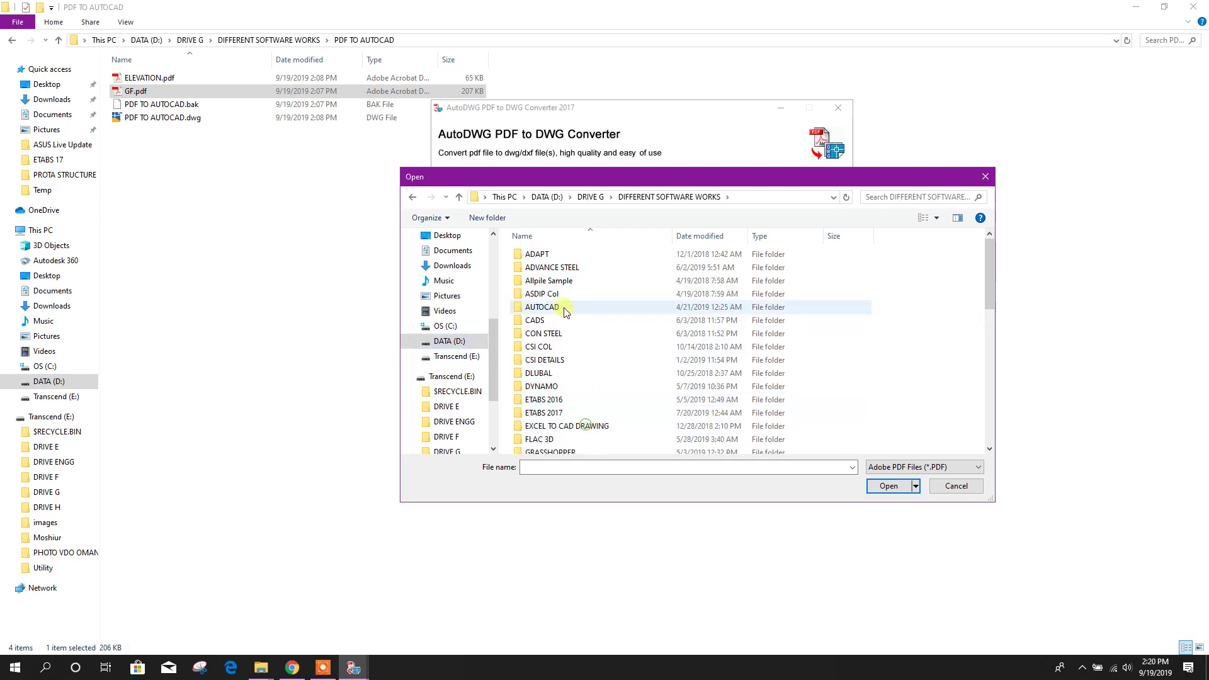
{"action": "scroll", "coordinate": [554, 378], "scroll_direction": "down", "scroll_amount": 7}
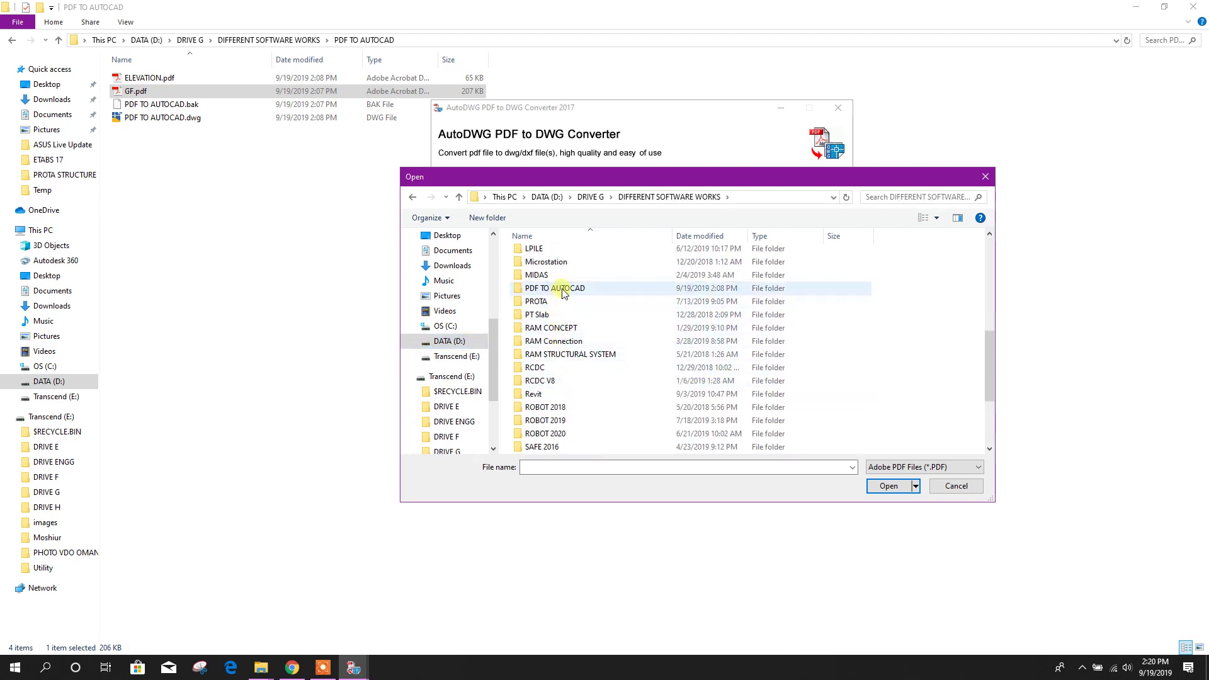
{"action": "double_click", "coordinate": [554, 287]}
{"action": "left_click", "coordinate": [544, 267]}
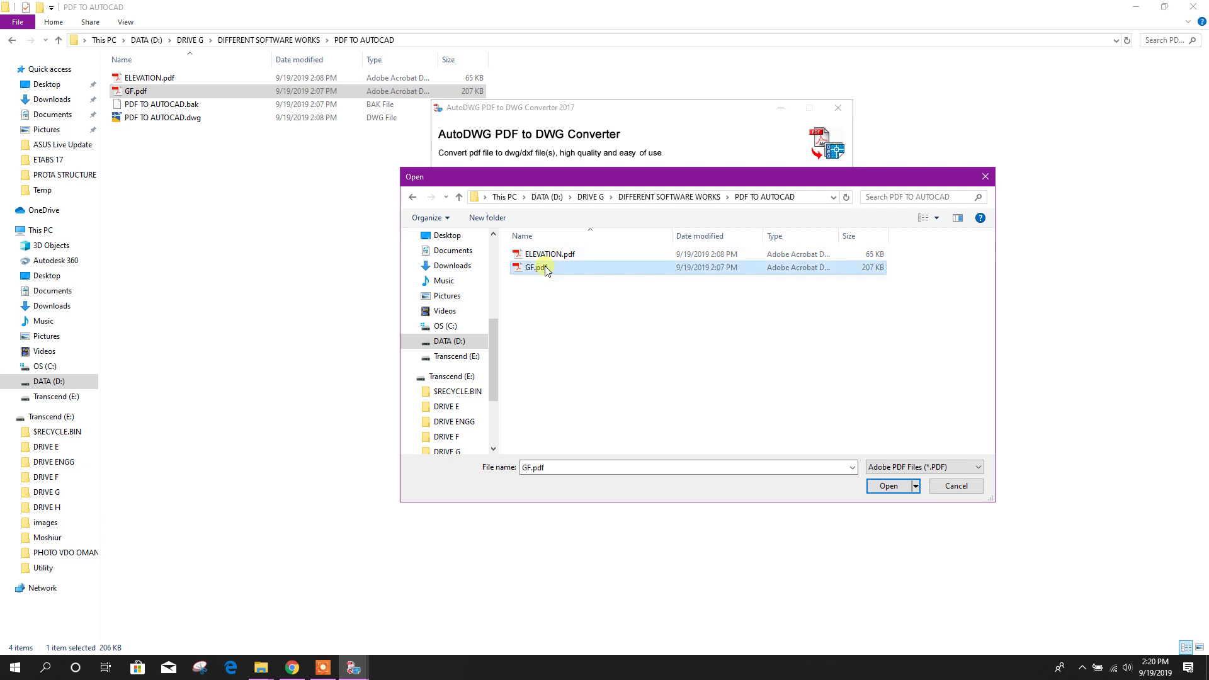
{"action": "left_click", "coordinate": [888, 486]}
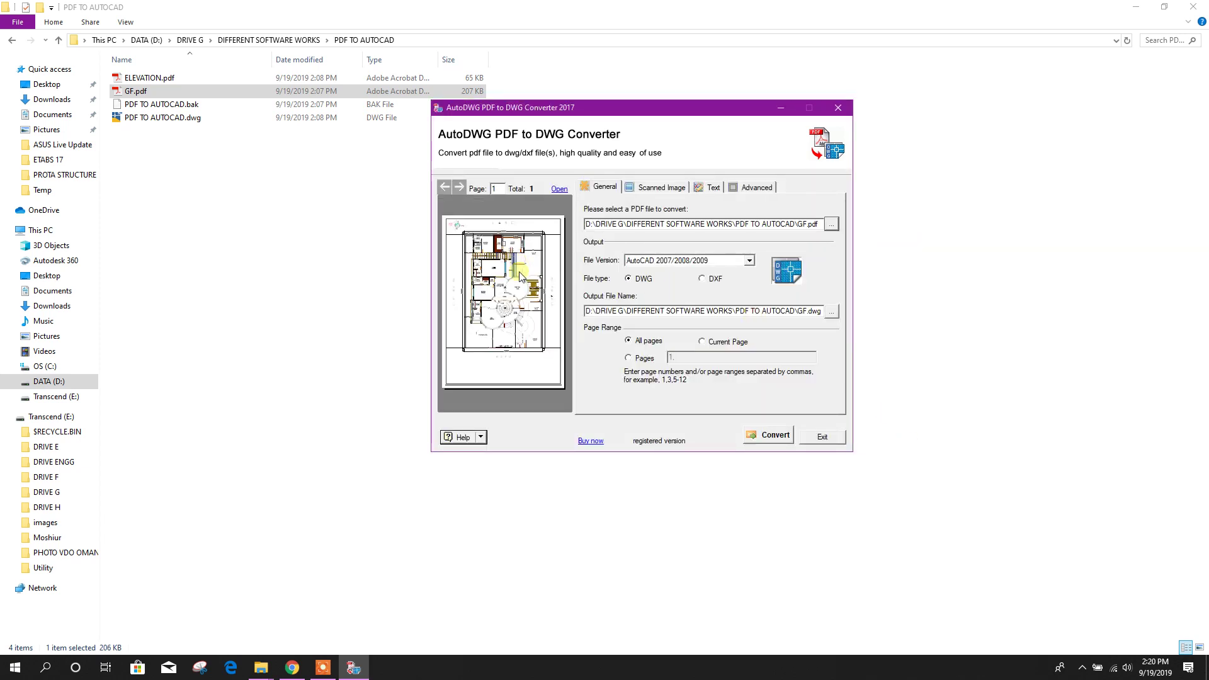
Run the conversion of GF.pdf into GF.dwg
{"action": "left_click_drag", "start_coordinate": [542, 110], "coordinate": [554, 97]}
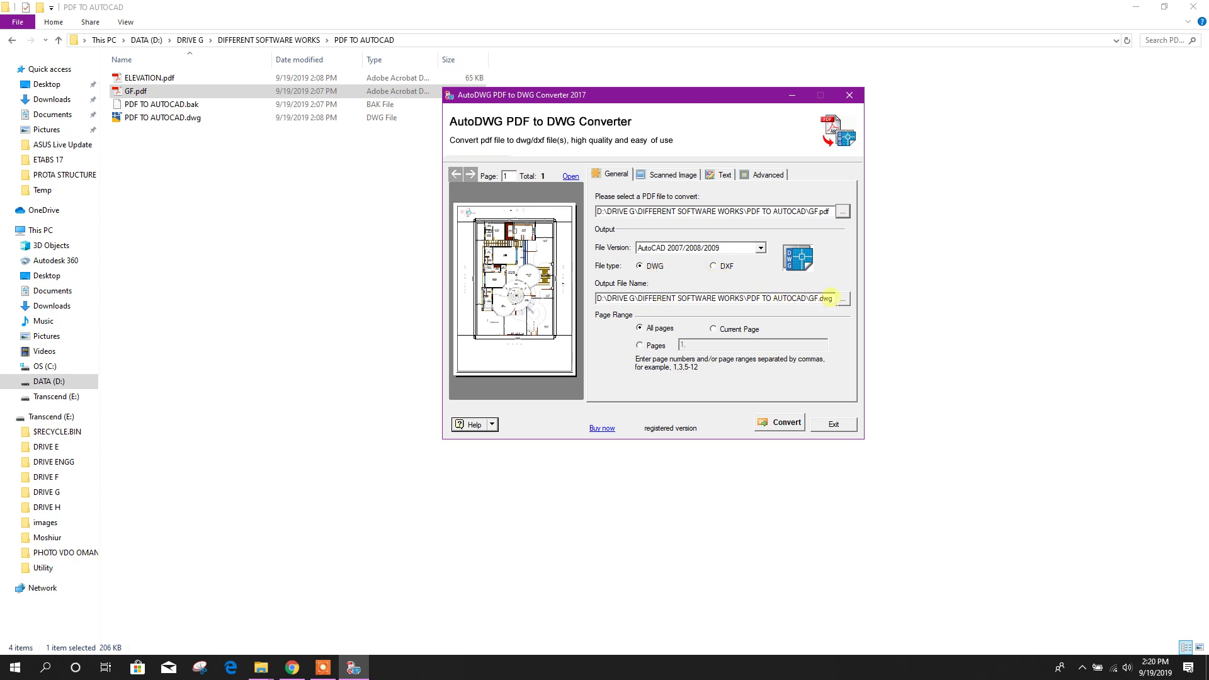
{"action": "left_click", "coordinate": [781, 422]}
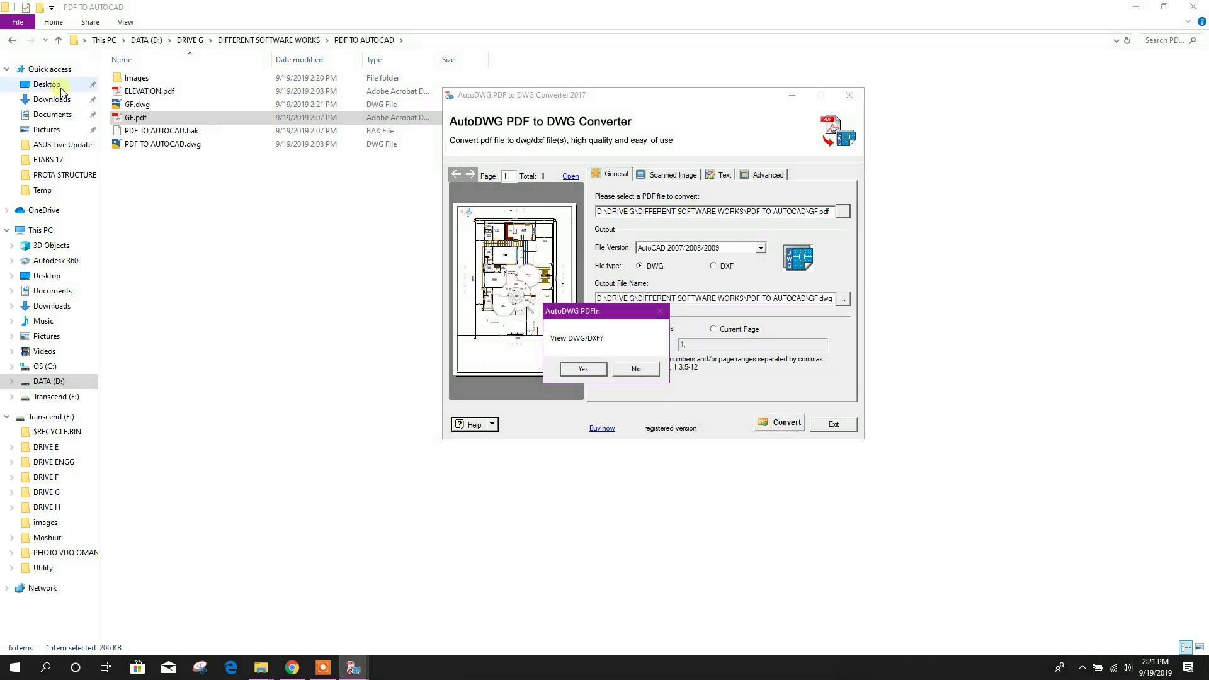
Decline the view prompt and open GF.dwg in AutoCAD from the PDF TO AUTOCAD folder
{"action": "left_click", "coordinate": [634, 369]}
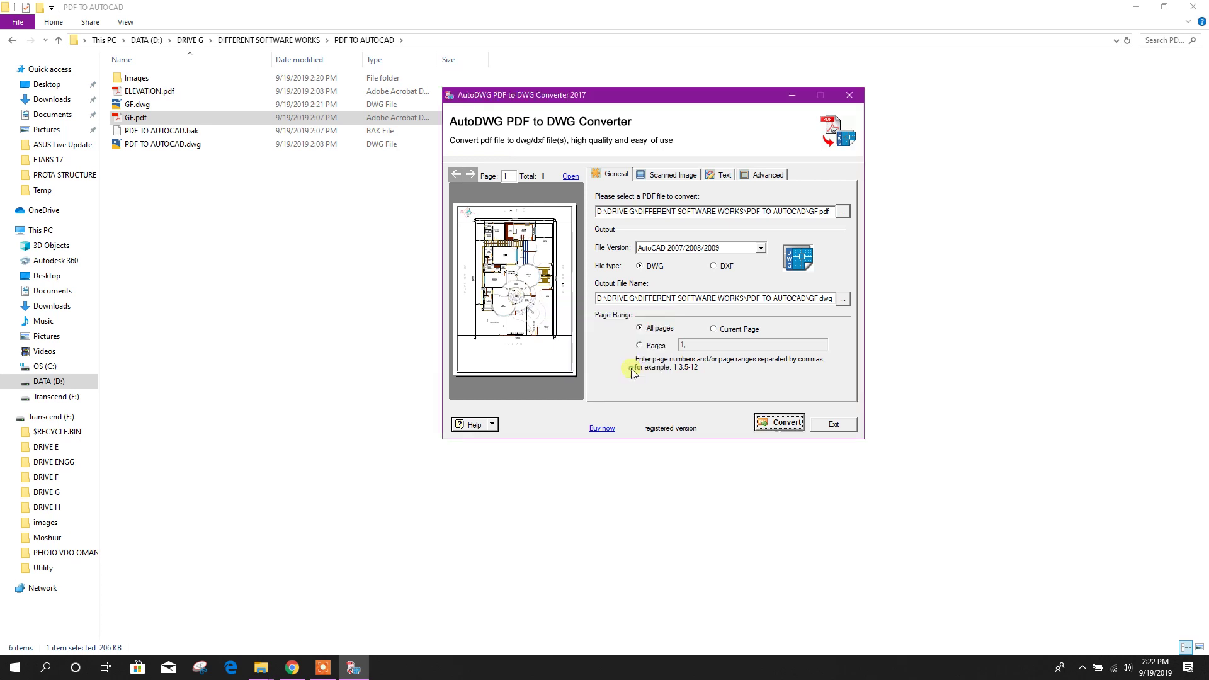
{"action": "left_click", "coordinate": [793, 96]}
{"action": "left_click", "coordinate": [165, 106]}
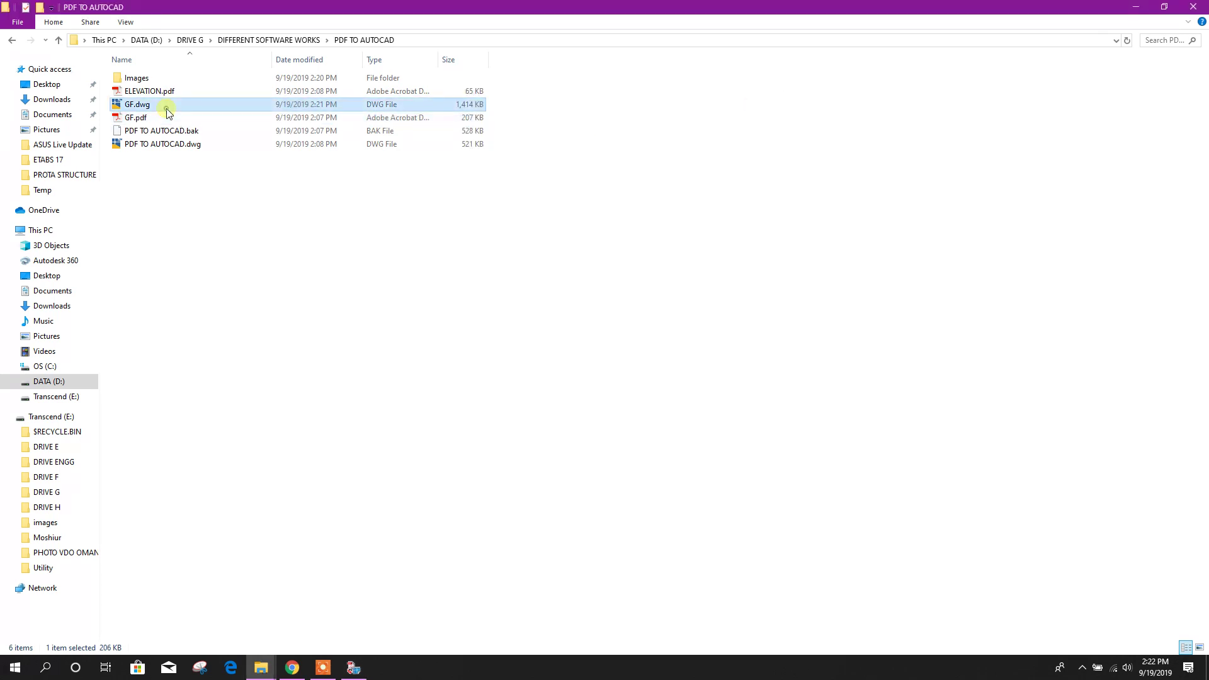
{"action": "right_click", "coordinate": [167, 109]}
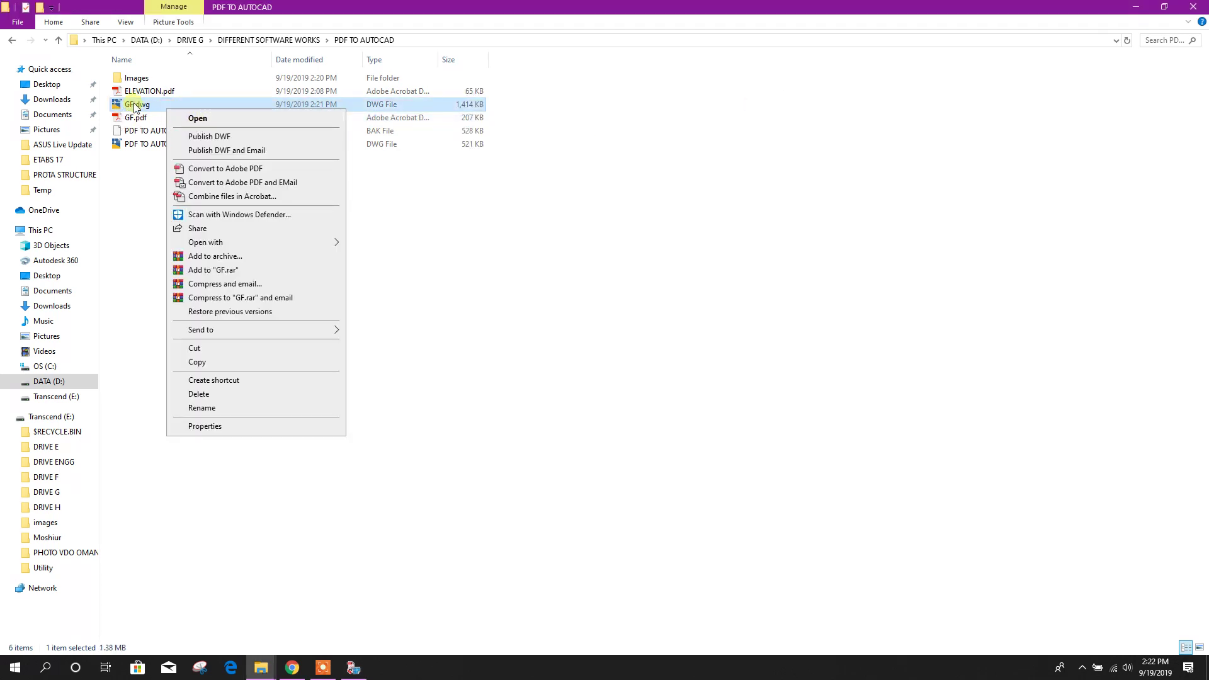
{"action": "left_click", "coordinate": [197, 119]}
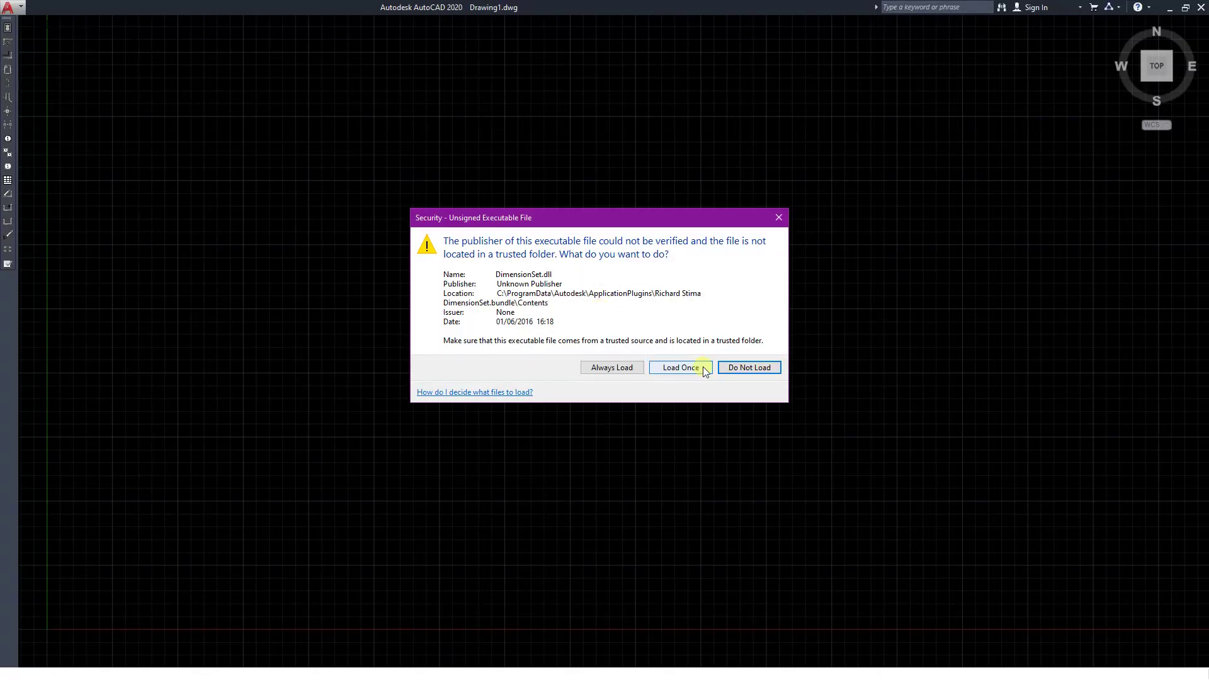
Load GF.dwg once past the security warning, inspect the floor plan, then minimize AutoCAD
{"action": "left_click", "coordinate": [703, 366]}
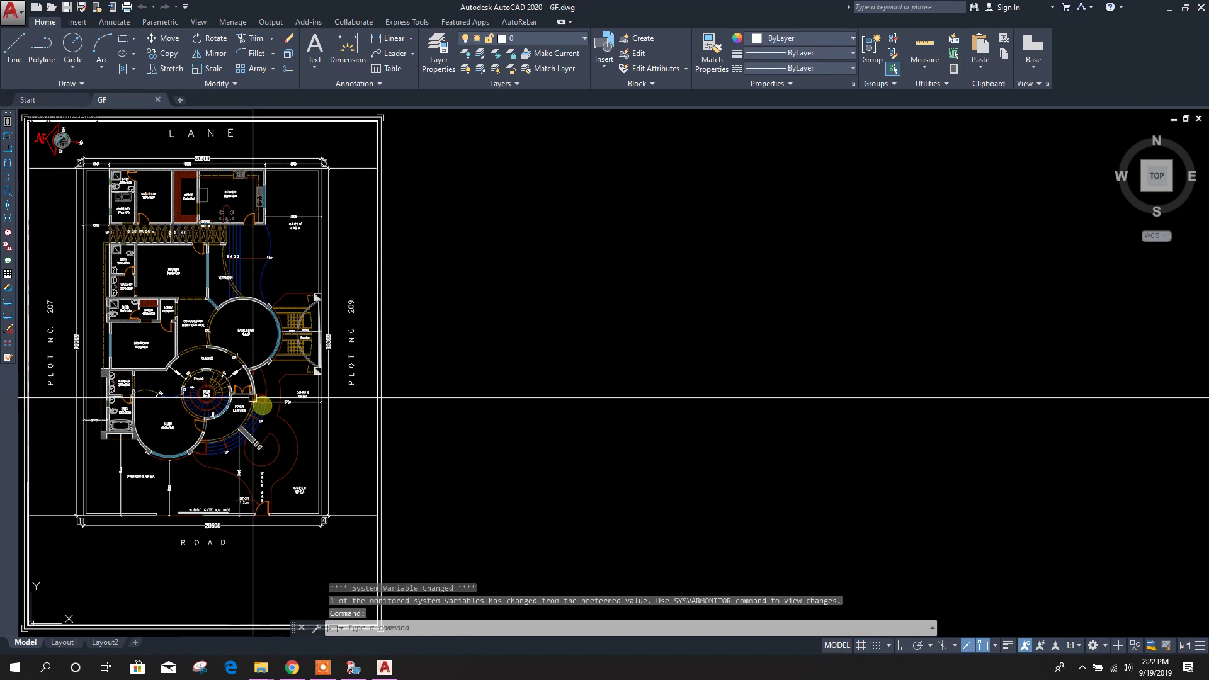
{"action": "middle_click_drag", "start_coordinate": [284, 405], "coordinate": [418, 405]}
{"action": "scroll", "coordinate": [344, 244], "scroll_direction": "up", "scroll_amount": 5}
{"action": "scroll", "coordinate": [345, 244], "scroll_direction": "down", "scroll_amount": 6}
{"action": "scroll", "coordinate": [372, 386], "scroll_direction": "up", "scroll_amount": 8}
{"action": "scroll", "coordinate": [471, 422], "scroll_direction": "down", "scroll_amount": 7}
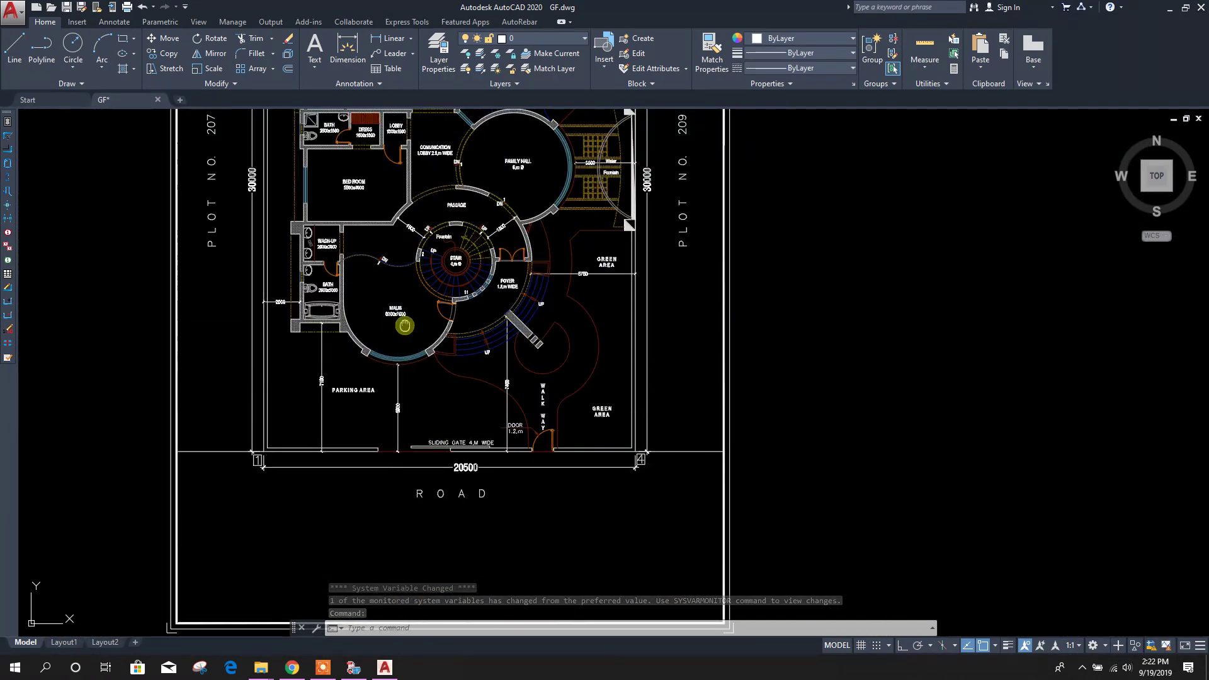
{"action": "scroll", "coordinate": [316, 195], "scroll_direction": "up", "scroll_amount": 6}
{"action": "scroll", "coordinate": [334, 195], "scroll_direction": "up", "scroll_amount": 8}
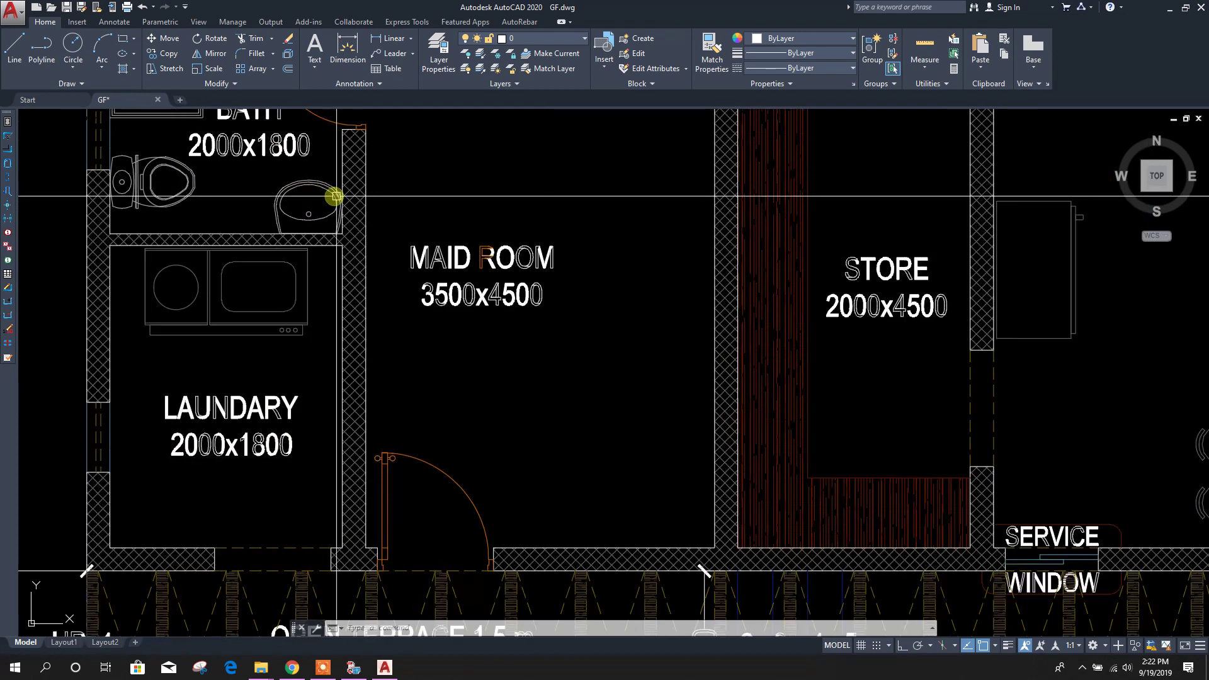
{"action": "left_click", "coordinate": [405, 262]}
{"action": "scroll", "coordinate": [405, 262], "scroll_direction": "down", "scroll_amount": 10}
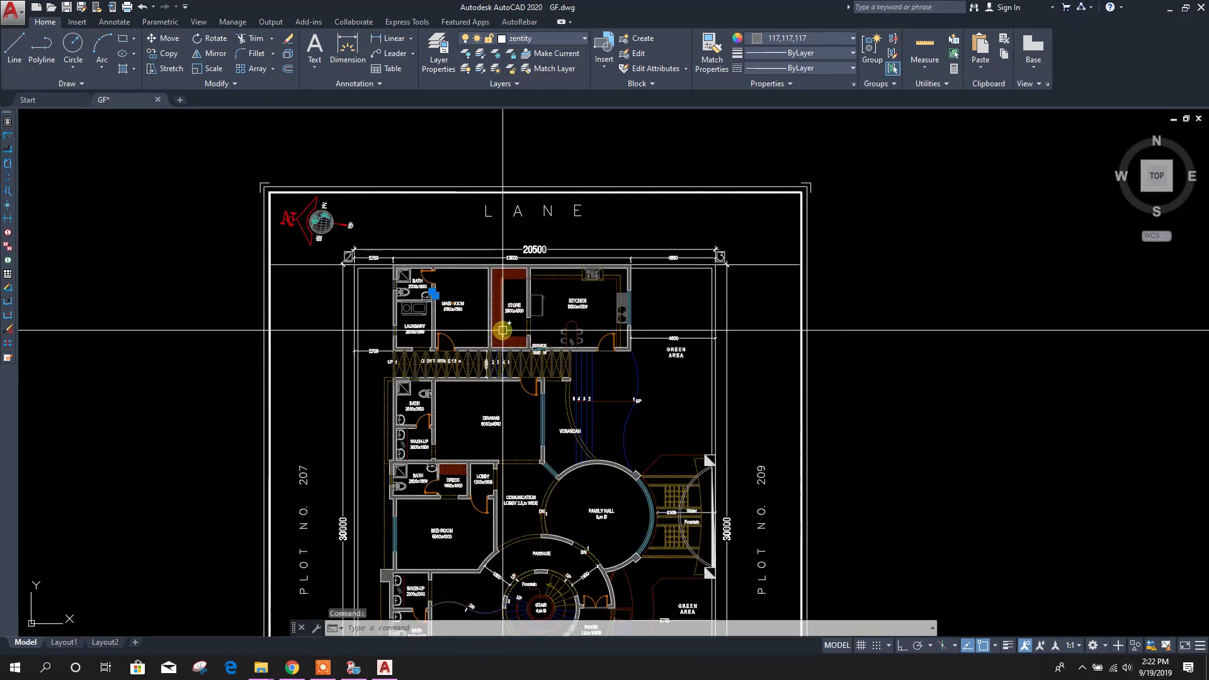
{"action": "key", "text": "Escape"}
{"action": "scroll", "coordinate": [440, 246], "scroll_direction": "down", "scroll_amount": 3}
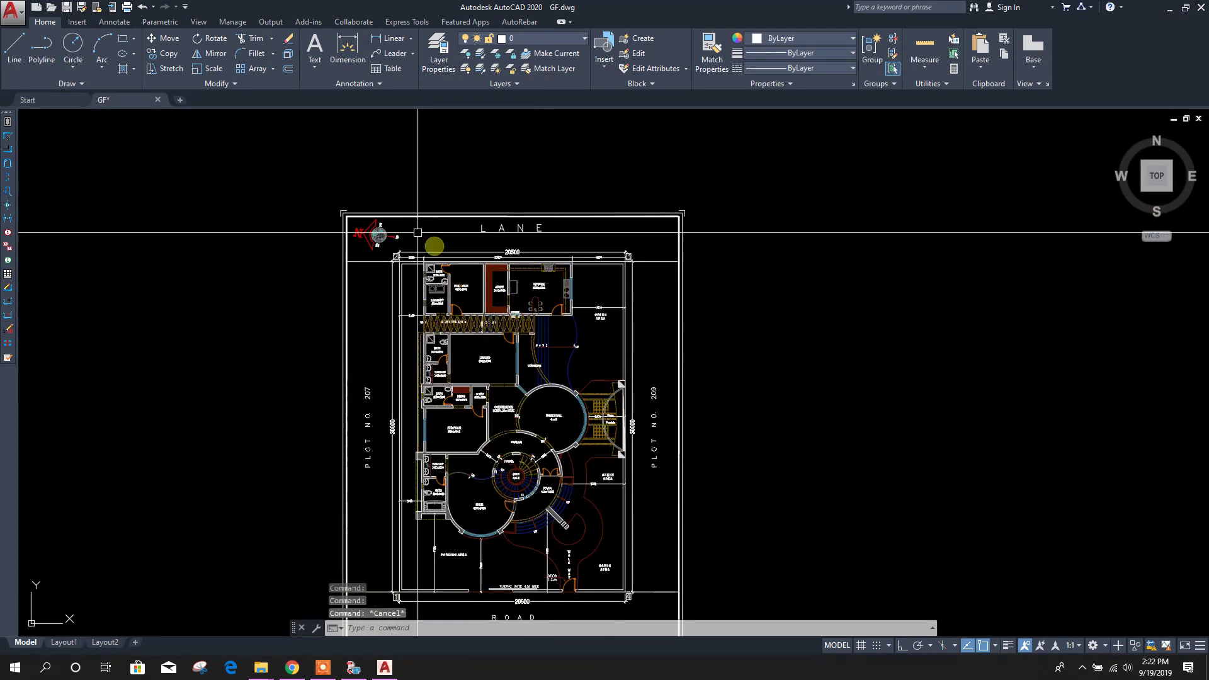
{"action": "left_click", "coordinate": [1168, 9]}
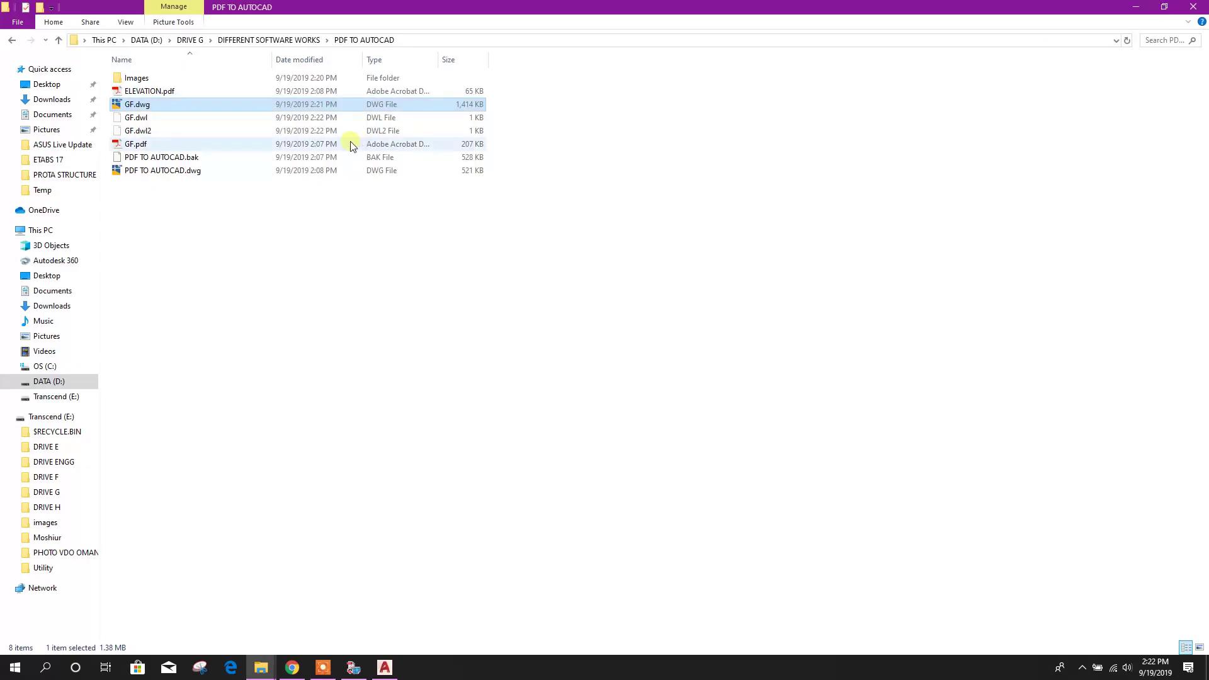
Load ELEVATION.pdf into the converter and convert it to ELEVATION.dwg
{"action": "left_click", "coordinate": [160, 92]}
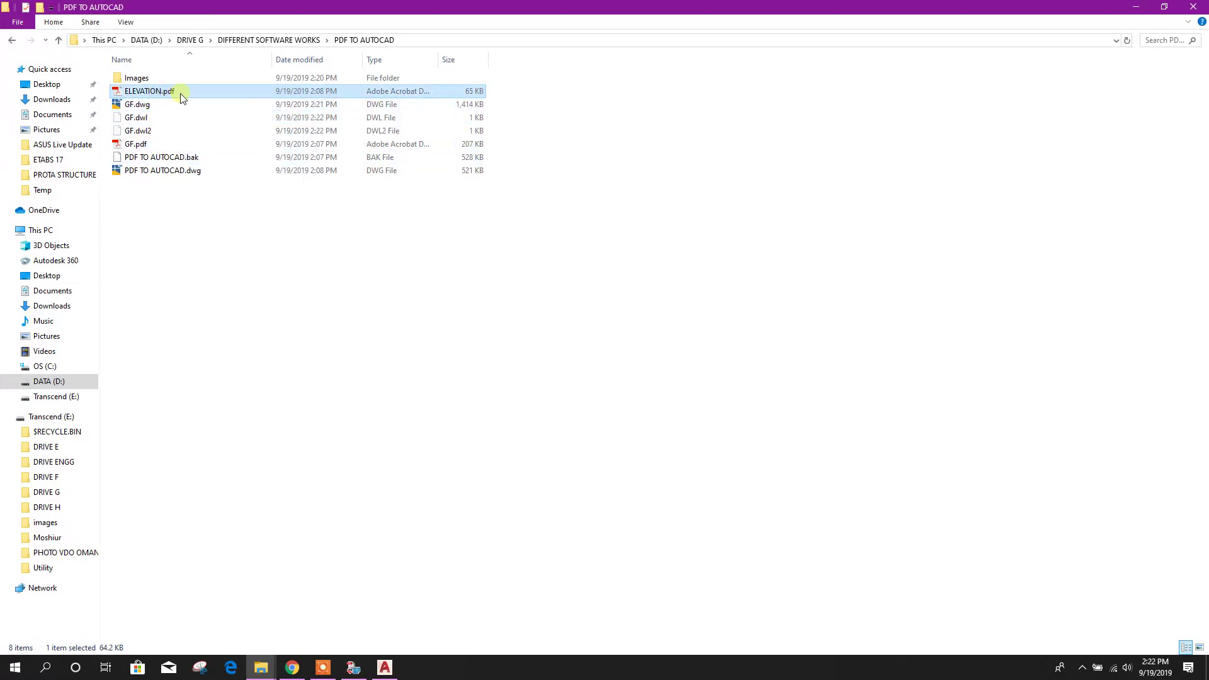
{"action": "left_click", "coordinate": [353, 666]}
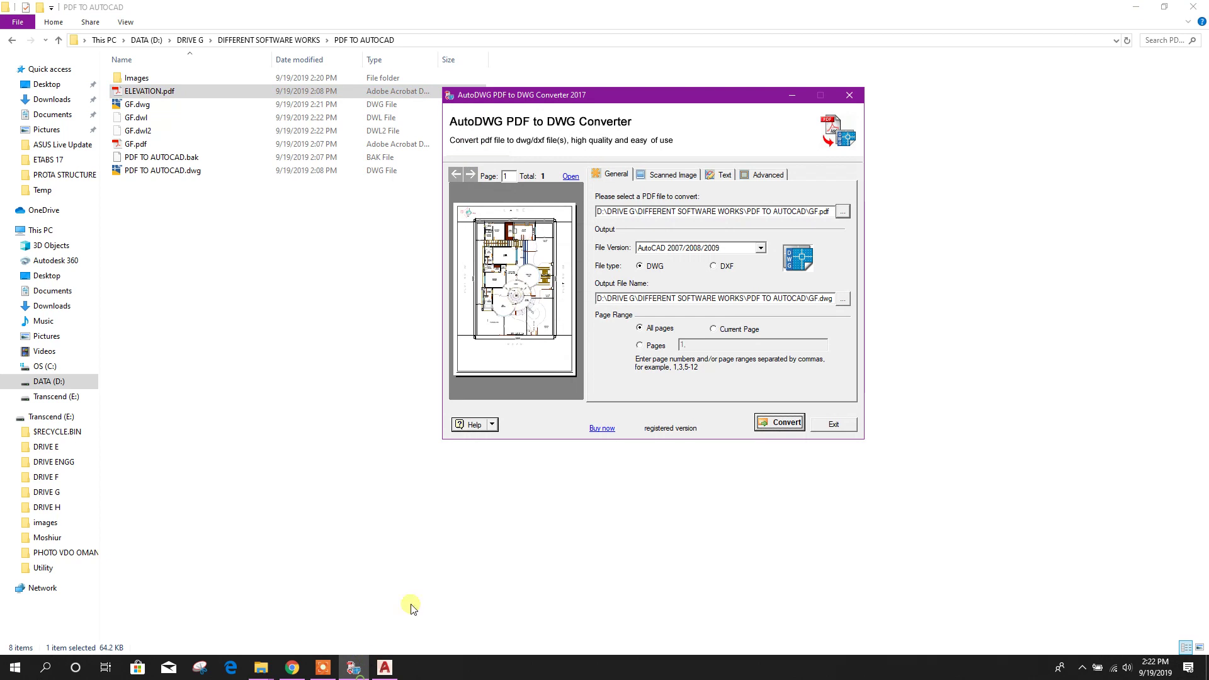
{"action": "left_click", "coordinate": [843, 212]}
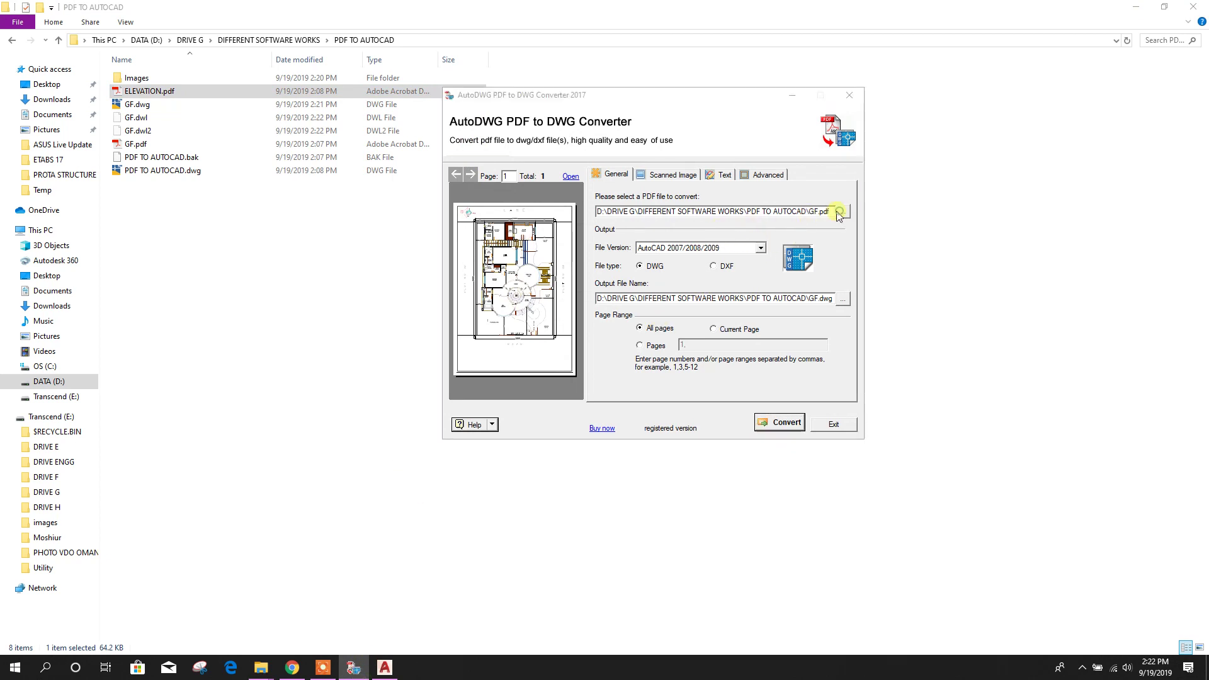
{"action": "left_click", "coordinate": [549, 267]}
{"action": "left_click", "coordinate": [880, 487]}
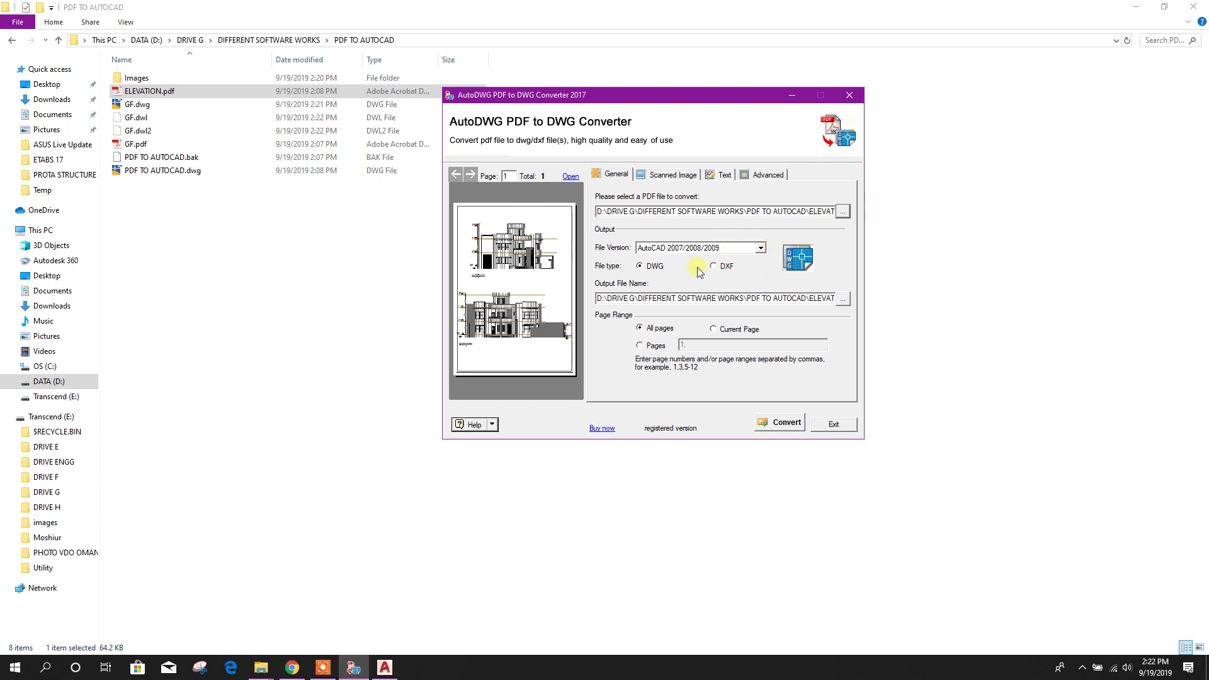
{"action": "left_click", "coordinate": [782, 425]}
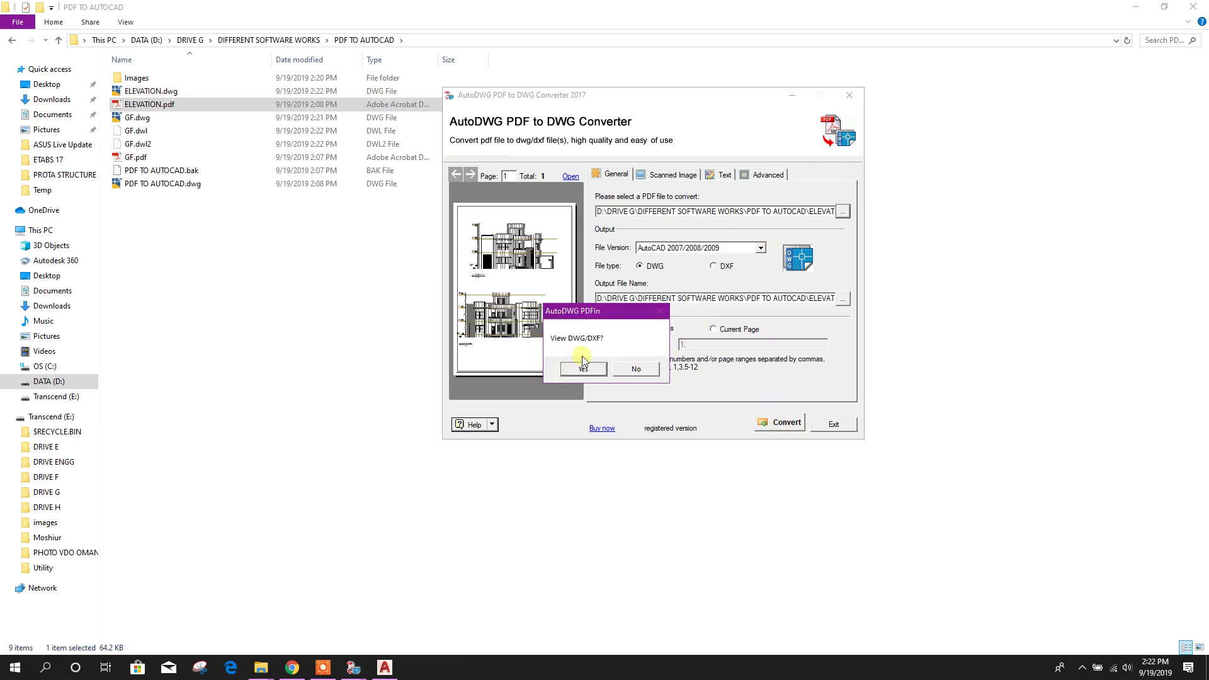
Decline the view prompt and open ELEVATION.dwg in AutoCAD, zooming around the elevations
{"action": "left_click", "coordinate": [636, 369]}
{"action": "left_click", "coordinate": [792, 95]}
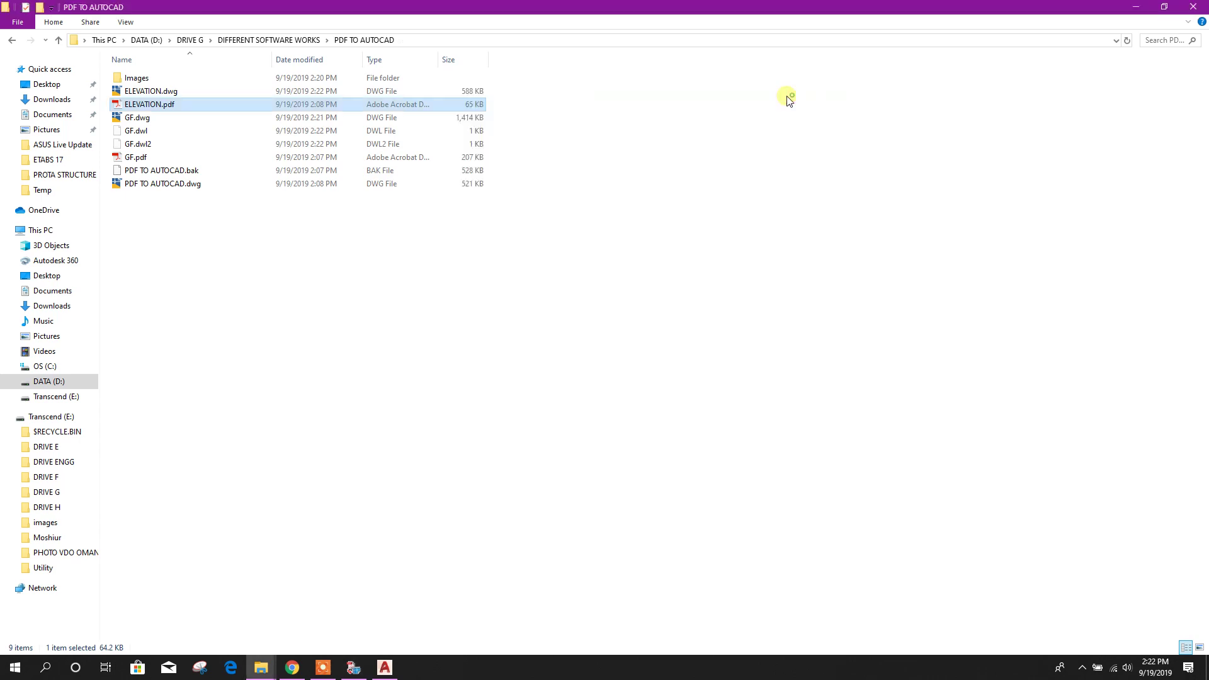
{"action": "left_click", "coordinate": [167, 94]}
{"action": "double_click", "coordinate": [167, 95]}
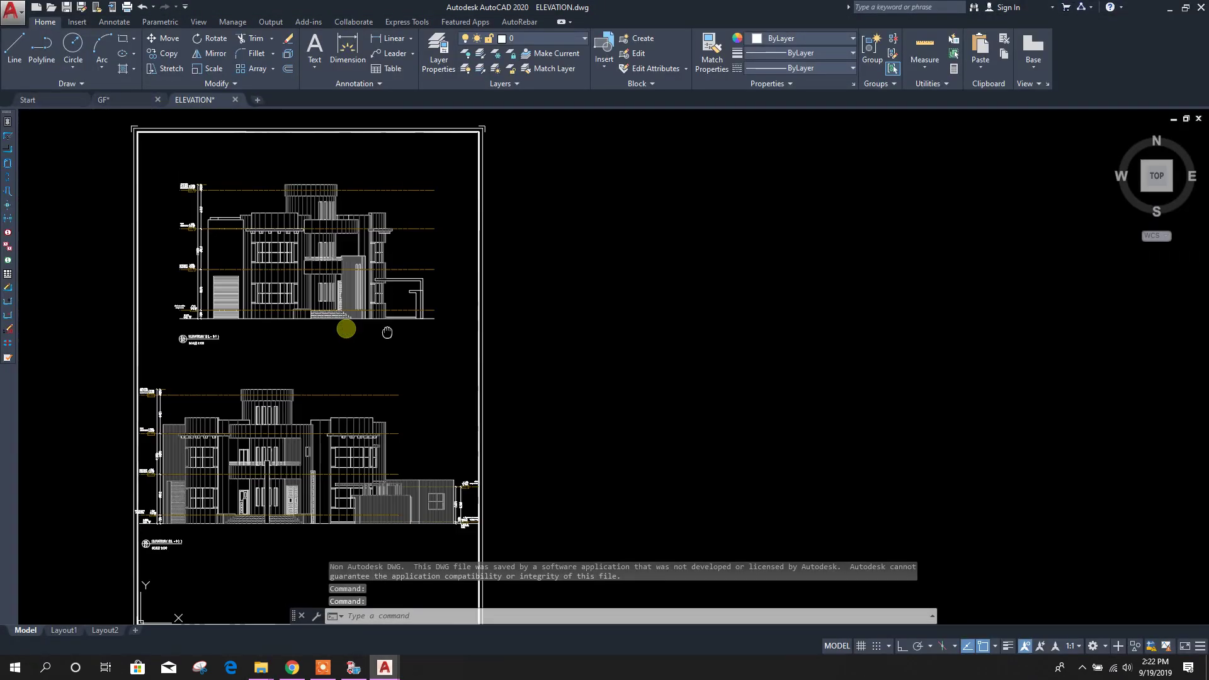
{"action": "scroll", "coordinate": [384, 326], "scroll_direction": "down", "scroll_amount": 4}
{"action": "scroll", "coordinate": [392, 328], "scroll_direction": "up", "scroll_amount": 10}
{"action": "scroll", "coordinate": [381, 399], "scroll_direction": "down", "scroll_amount": 7}
{"action": "scroll", "coordinate": [423, 345], "scroll_direction": "up", "scroll_amount": 5}
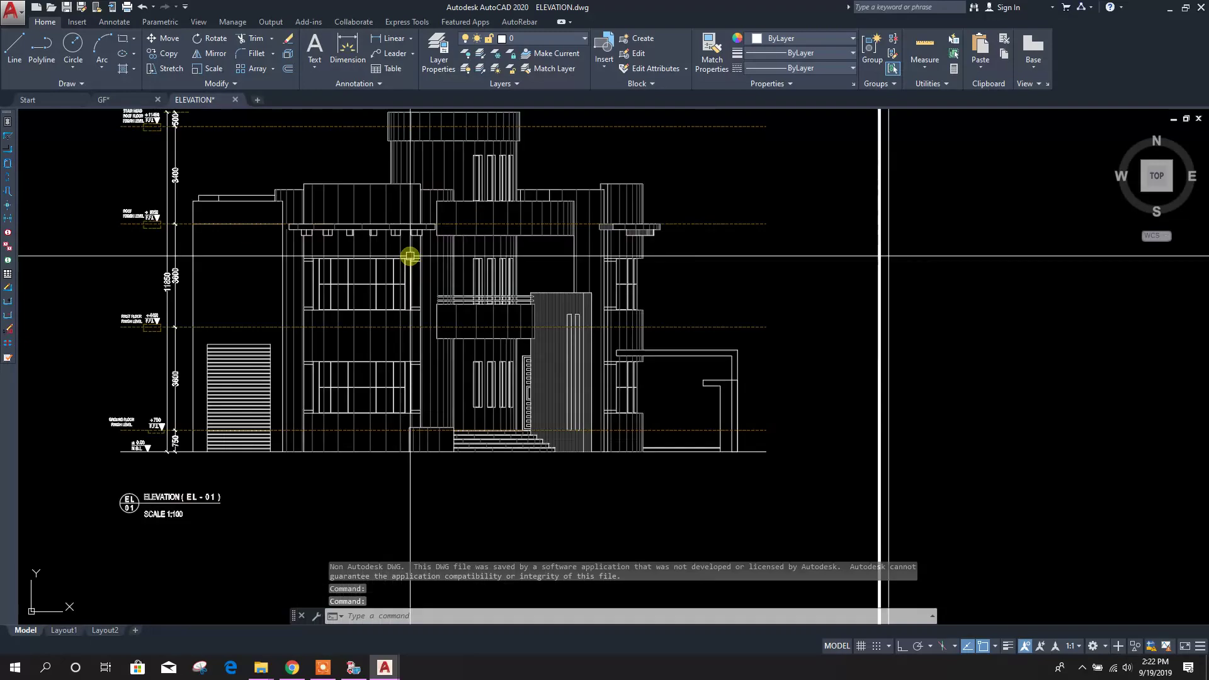
{"action": "scroll", "coordinate": [404, 256], "scroll_direction": "down", "scroll_amount": 4}
Minimize AutoCAD to reveal both converted DWG files in the PDF TO AUTOCAD folder
{"action": "left_click", "coordinate": [1168, 8]}
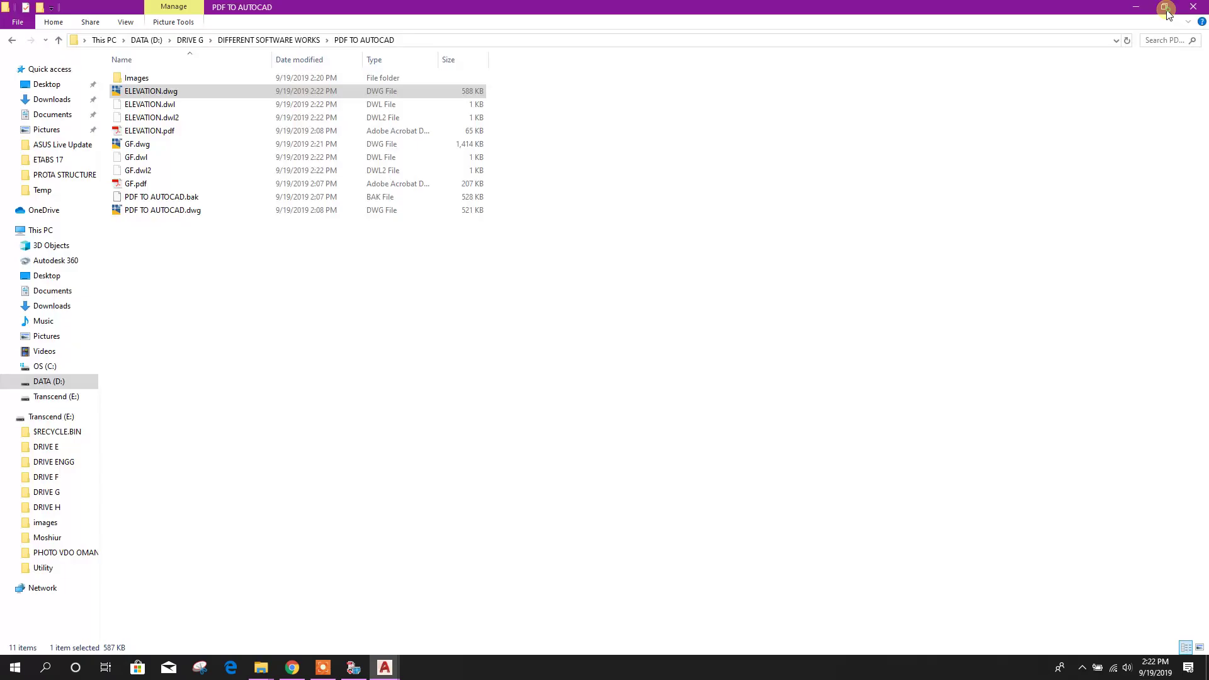